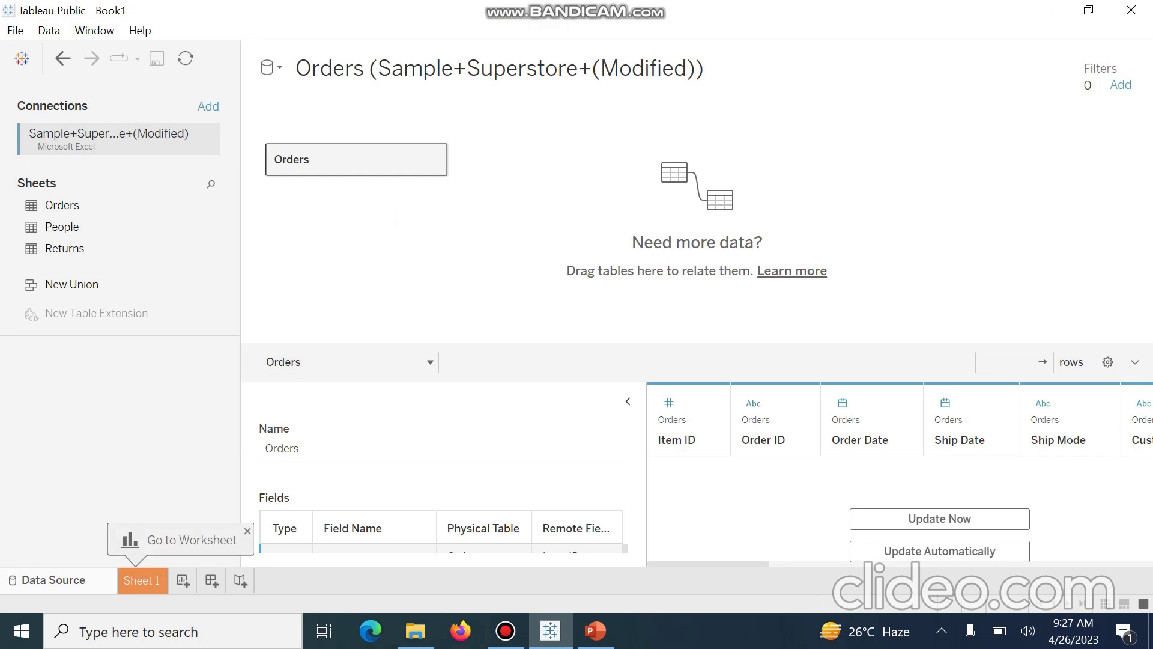
- Load the data preview of the Orders table with the table details collapsed and look through its columns
click(628, 401)
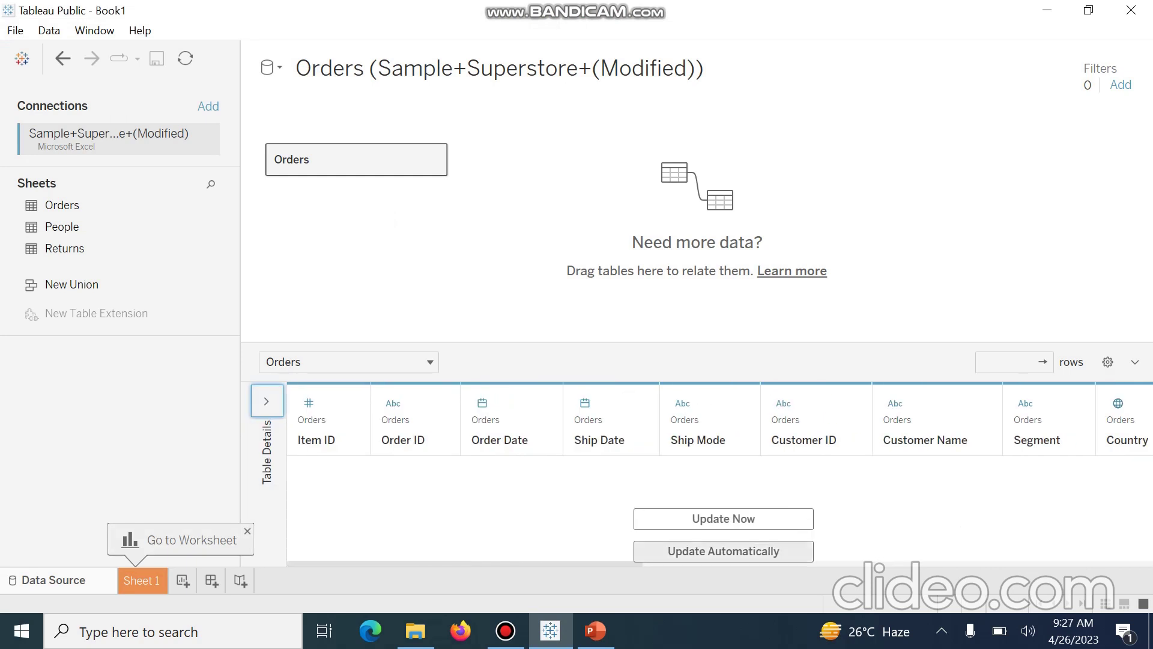
click(723, 518)
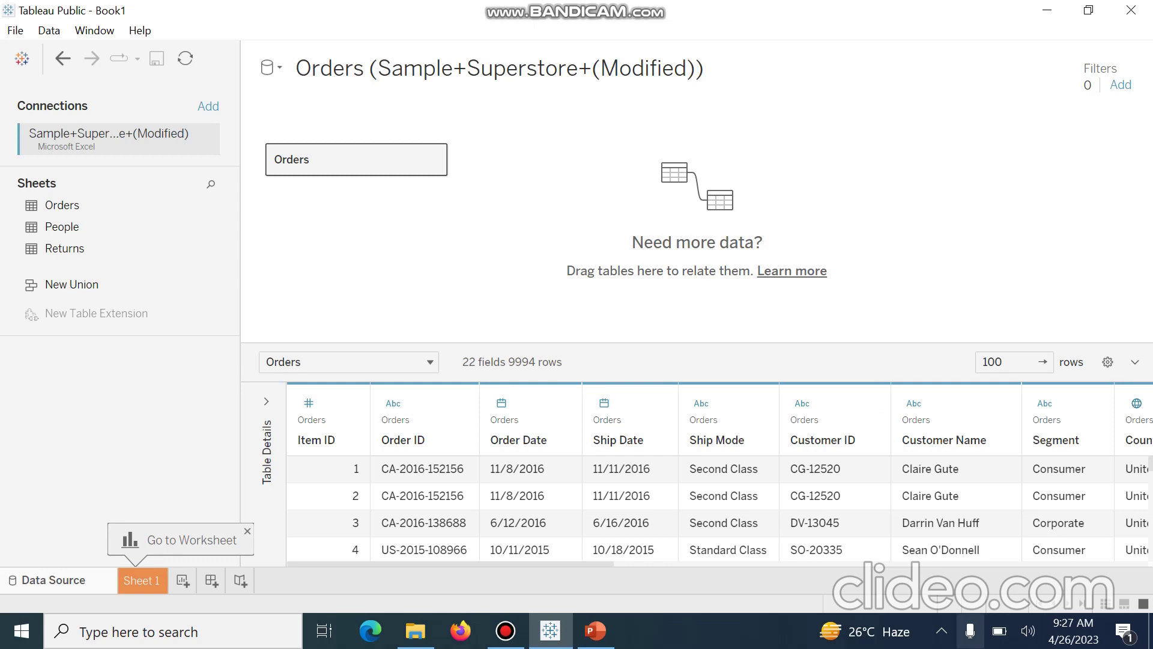
scroll(697, 481, right, 5)
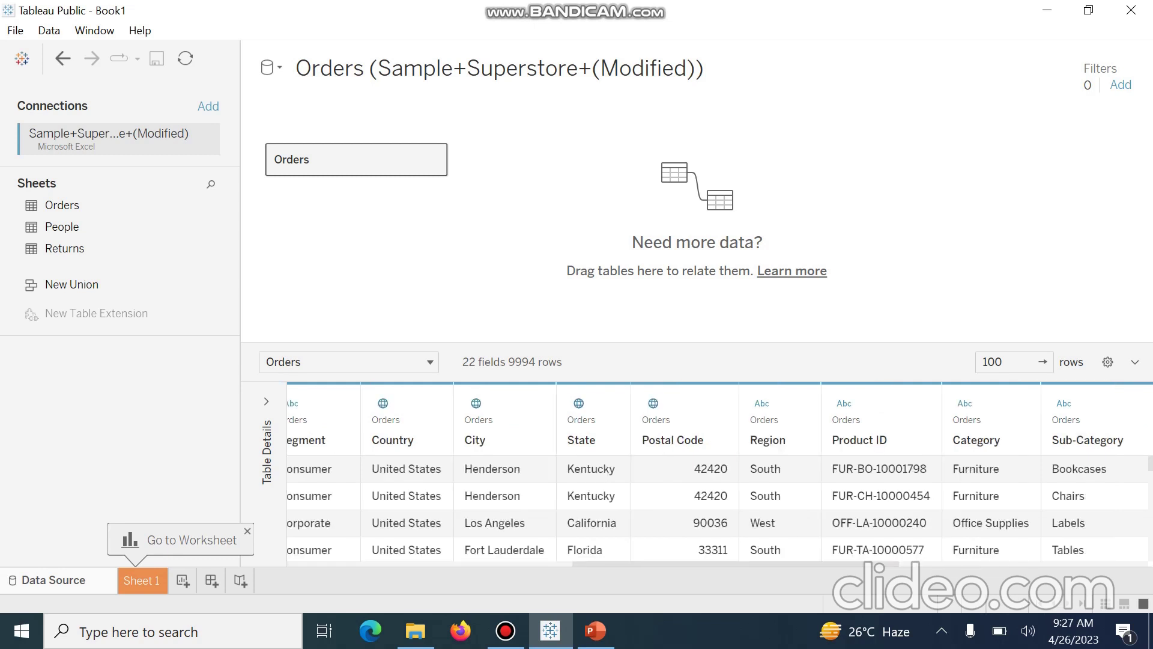
scroll(697, 481, right, 5)
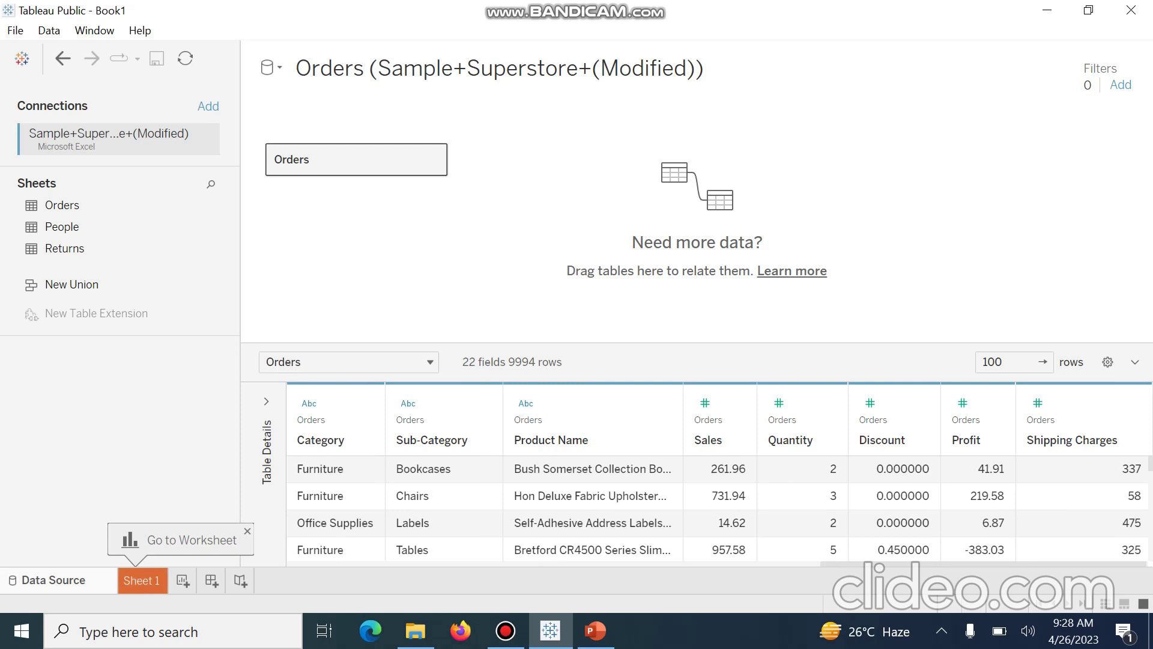
- Go to Sheet 1 and create a calculated field named "IF Else Cond"
click(141, 579)
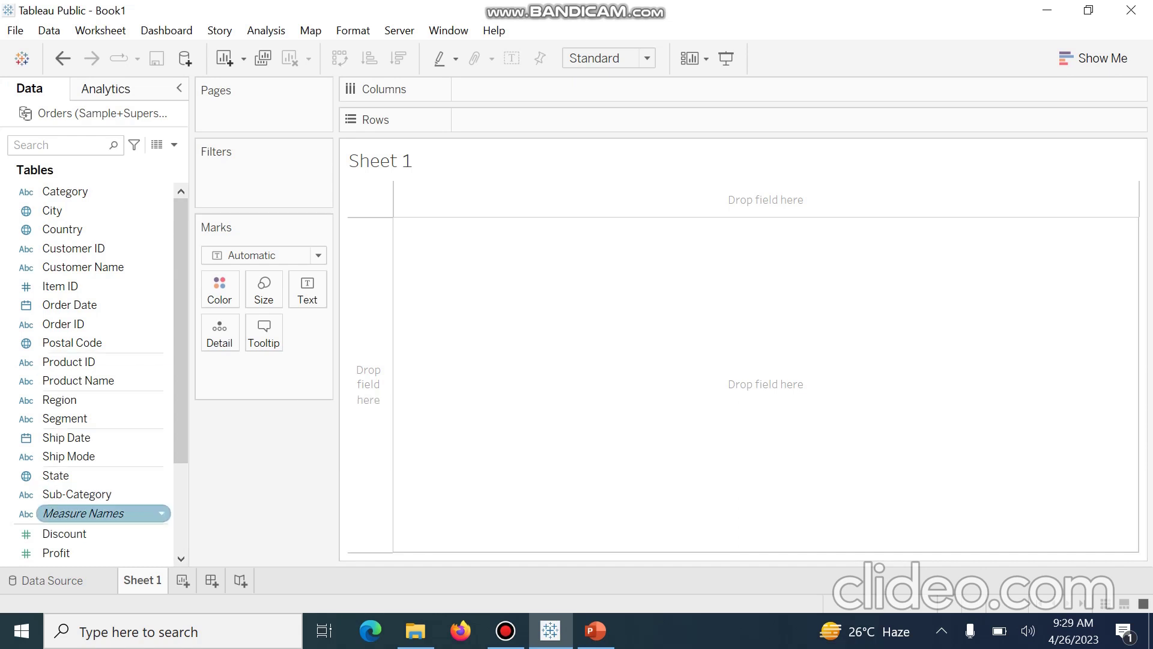
mouse_move(142, 580)
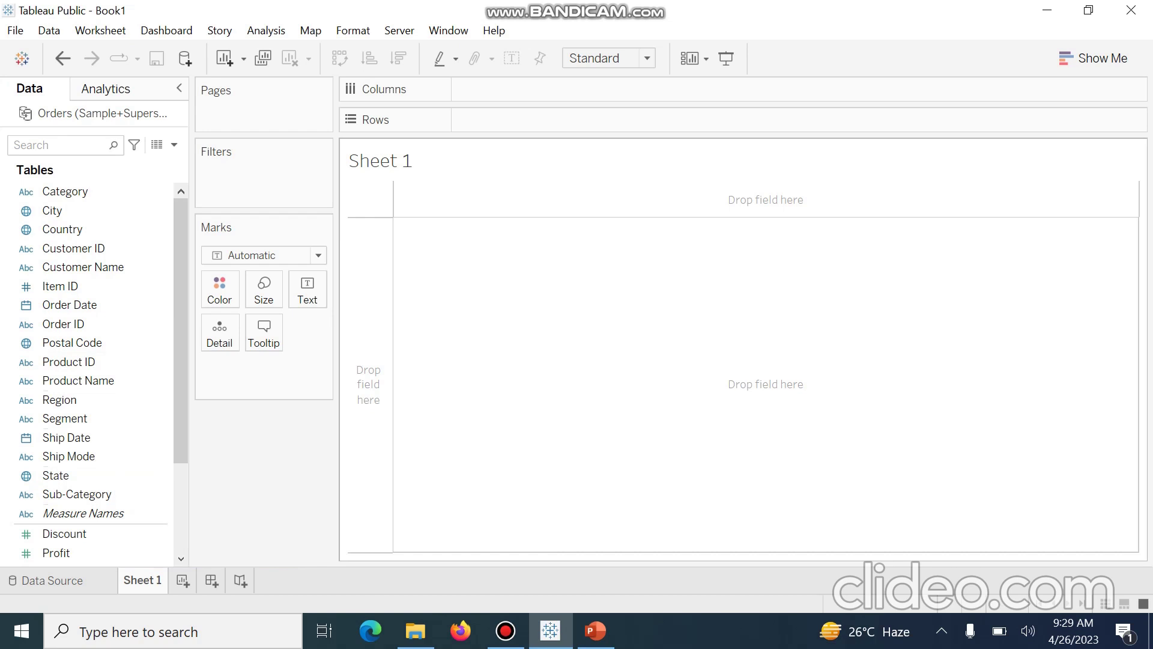
click(173, 144)
click(87, 165)
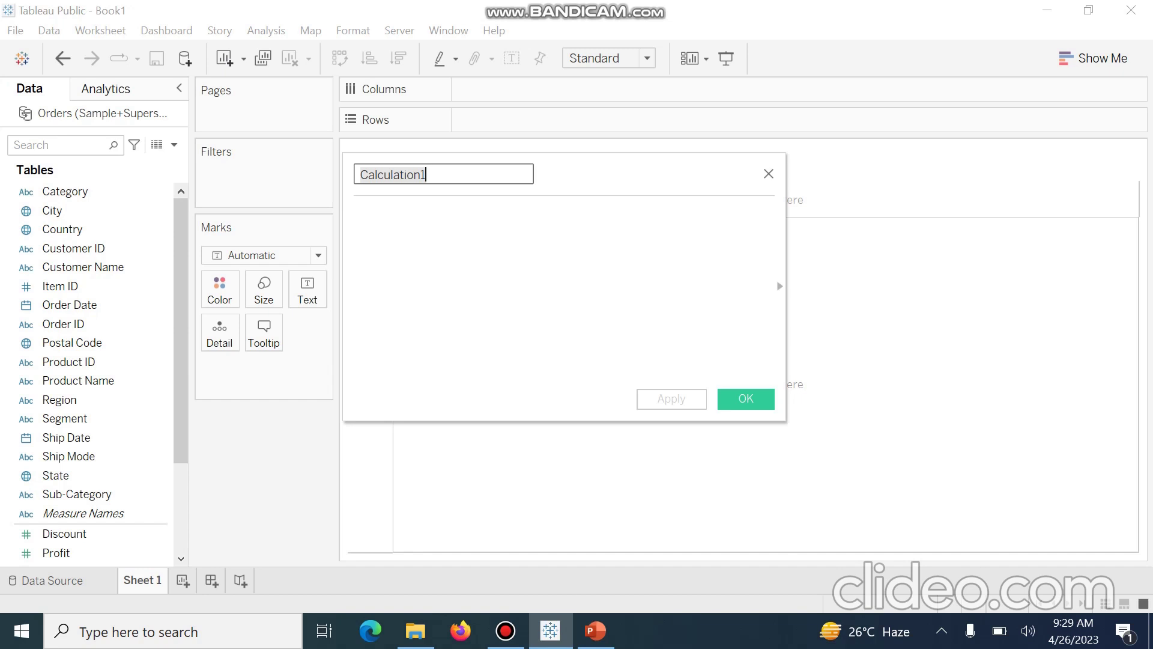
text(IF)
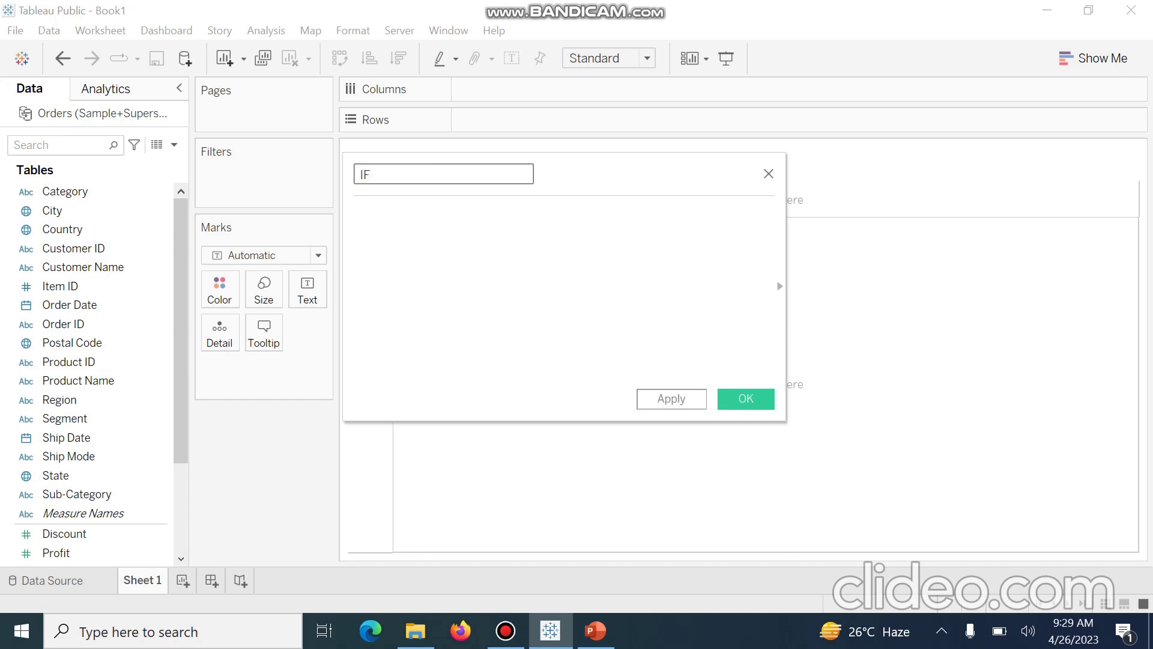
text( Else Cond)
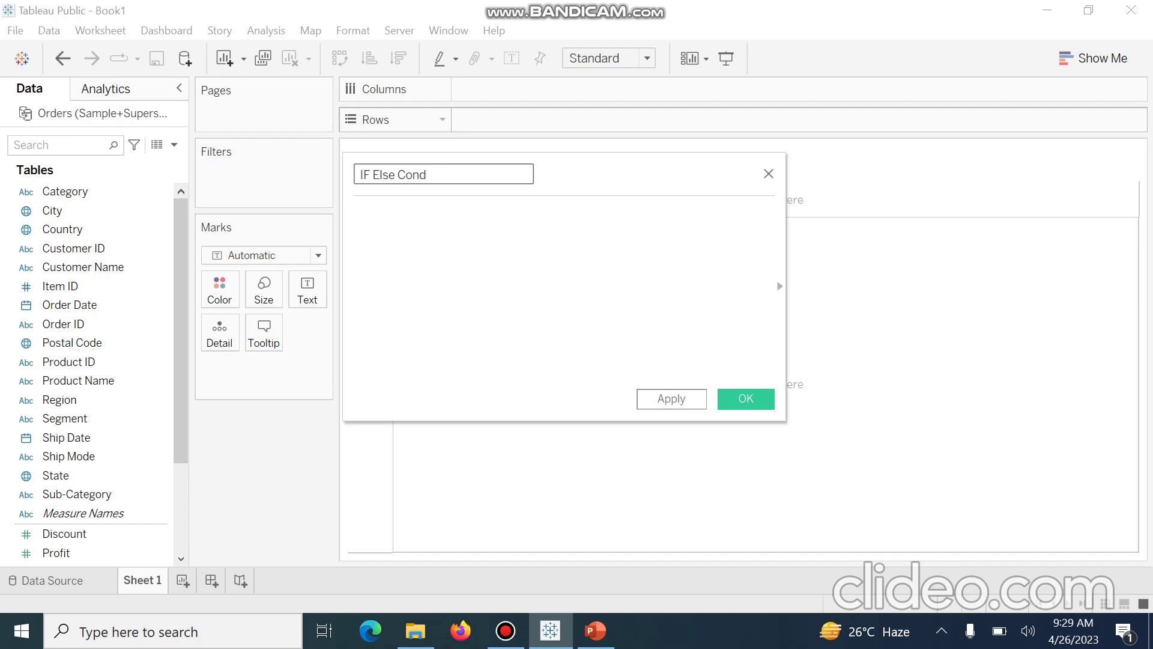
- Write the formula's first condition as if [Sales]<=200 THEN "Low Sales"
click(357, 214)
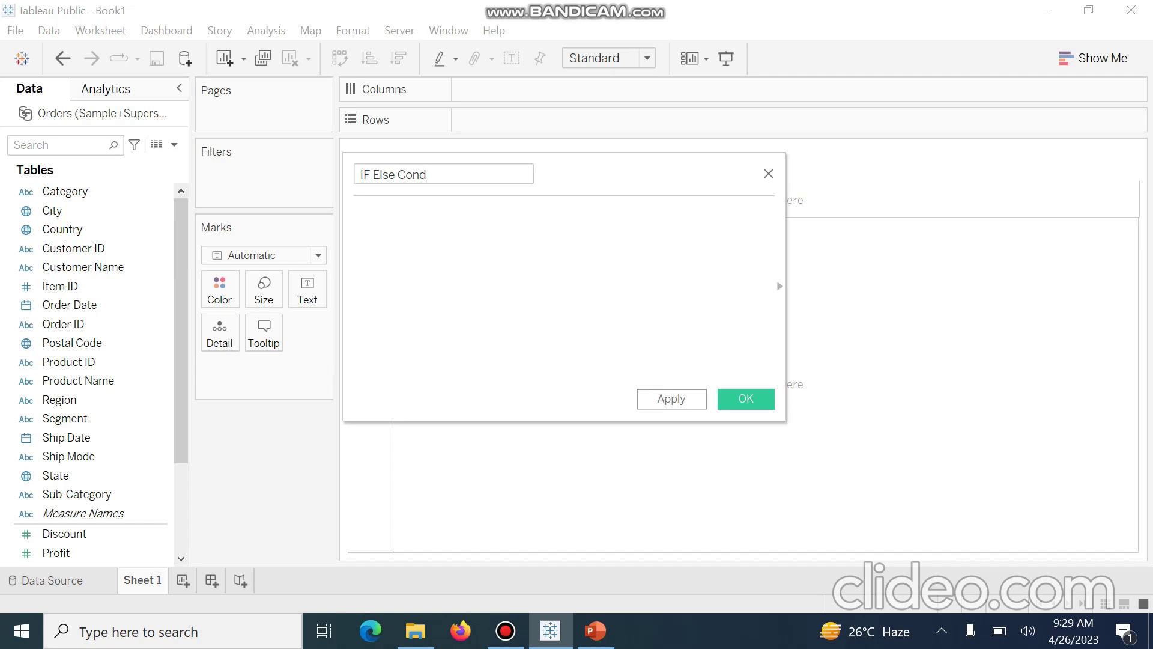
text(if)
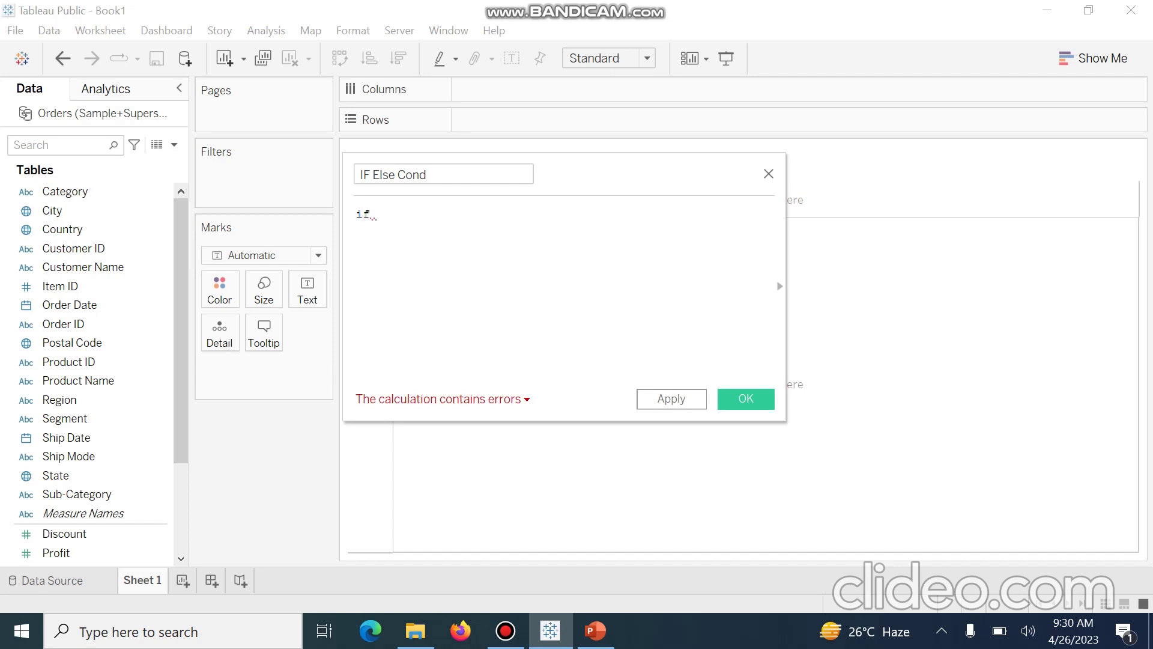
text( [)
key(Return)
text(<=200 T)
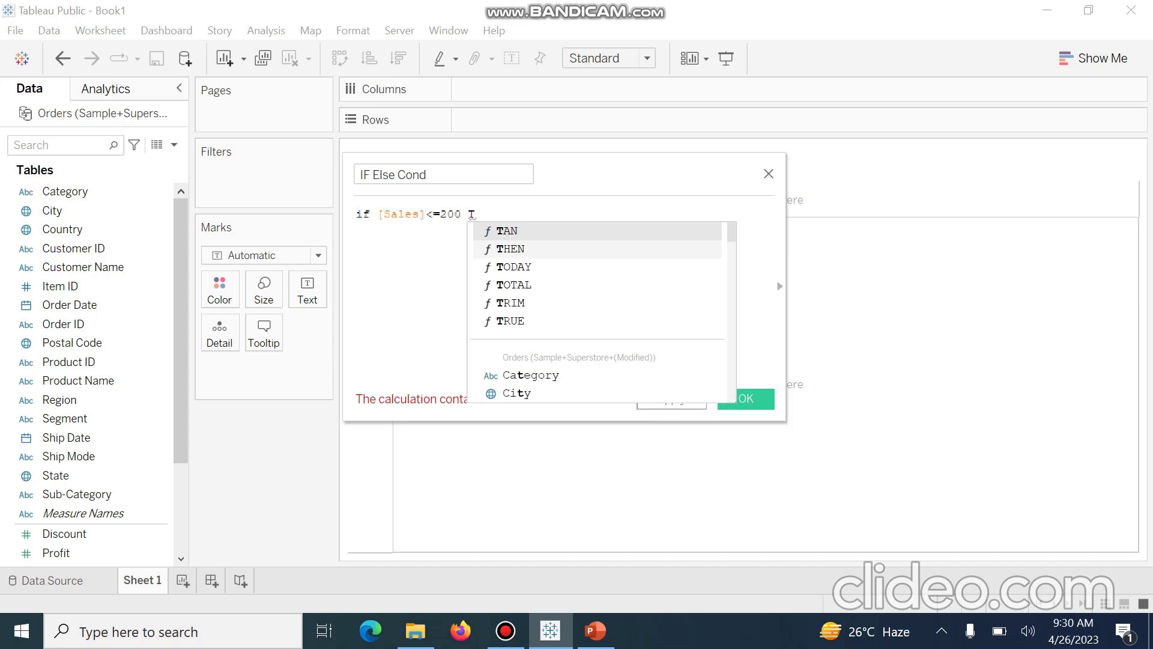
key(Down)
key(Return)
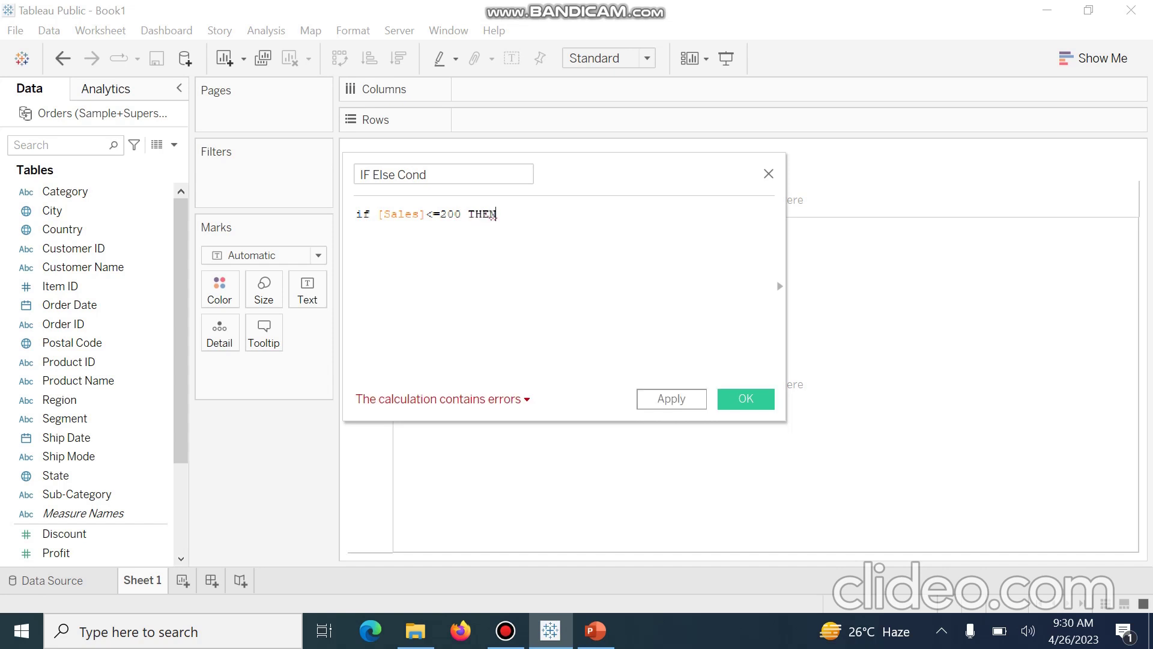
text(")
text(I)
text(o)
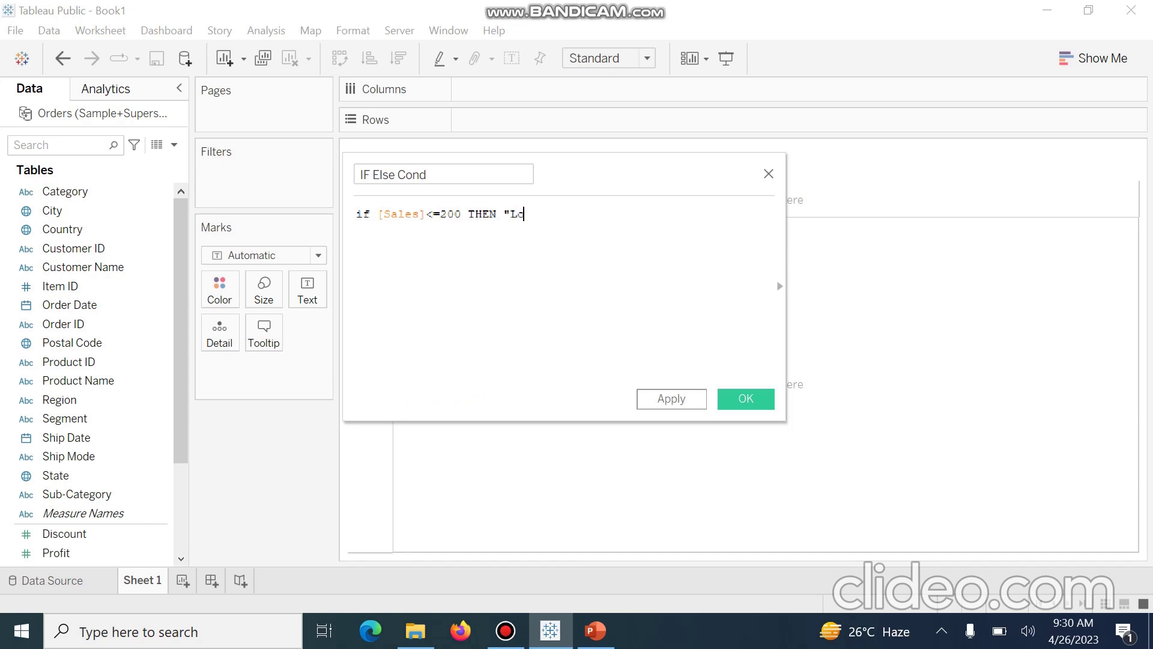
text(w Sales")
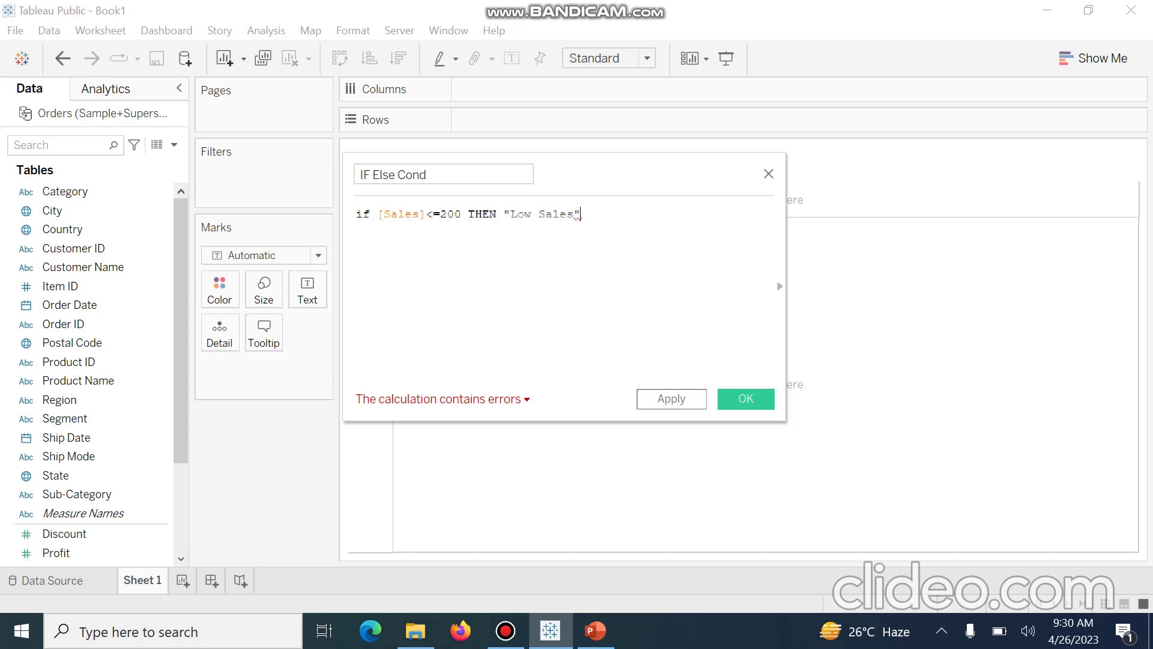
- Start an ELSEIF branch on the formula's second line, entering S as the beginning of its field name
key(Return)
text(E)
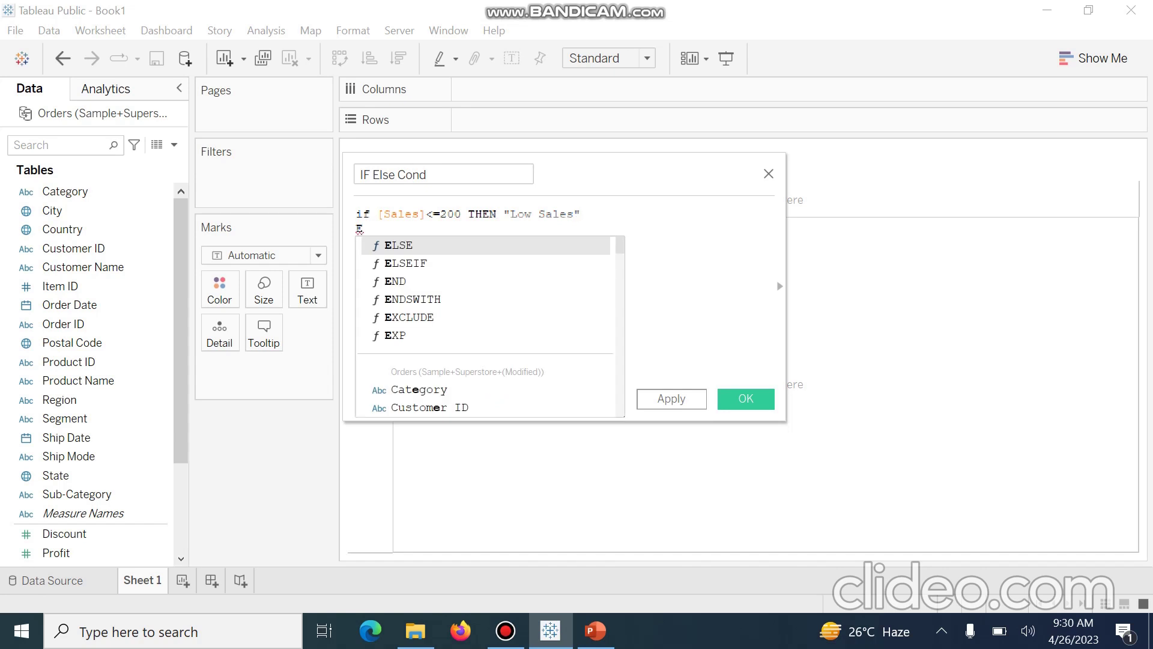
key(Down)
key(Return)
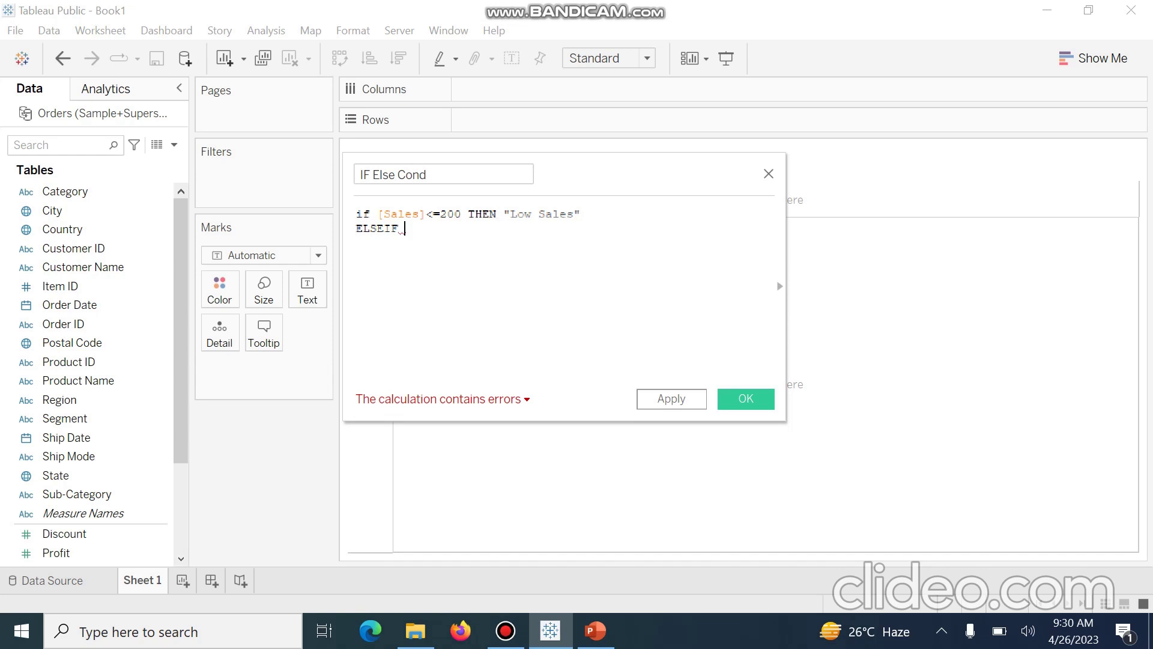
text(S)
key(Down)
key(Return)
key(BackSpace)
key(BackSpace)
key(BackSpace)
key(BackSpace)
key(BackSpace)
key(BackSpace)
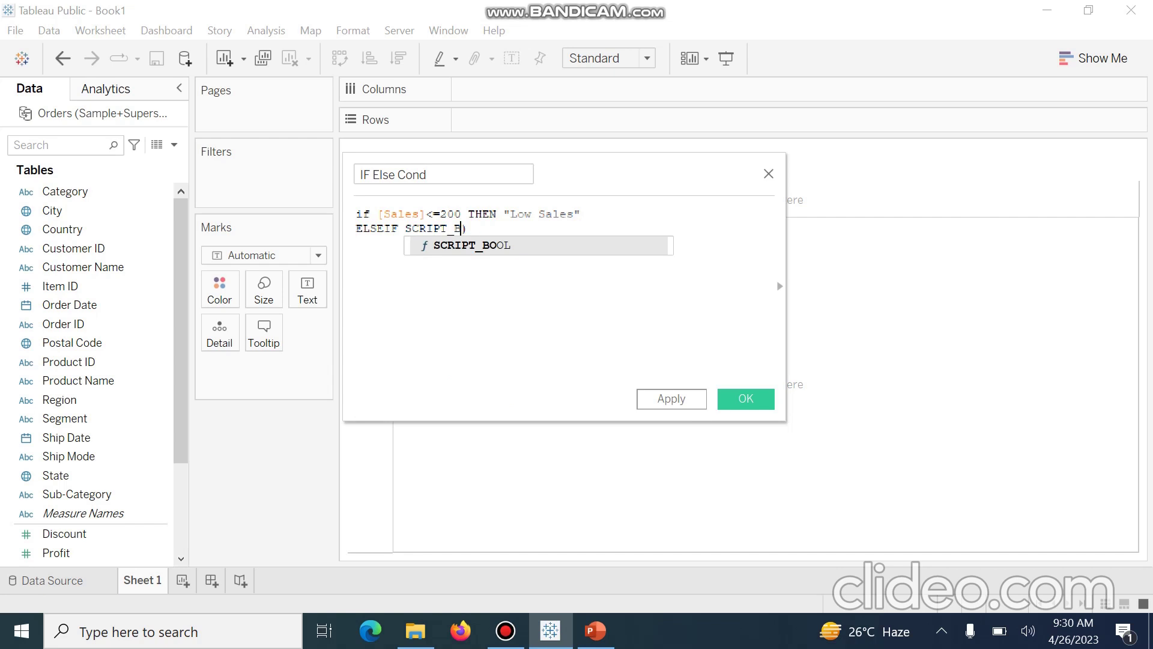
key(BackSpace)
key(BackSpace)
key(BackSpace)
key(BackSpace)
key(BackSpace)
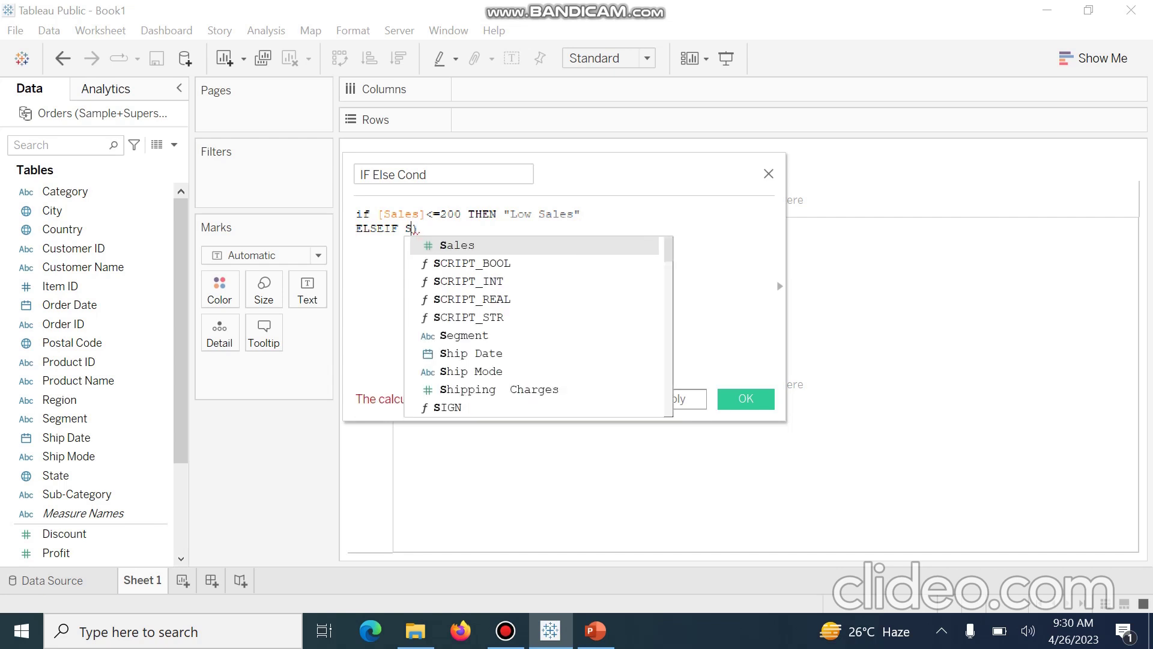
- Complete the ELSEIF branch with the condition [Sales]>200 and [Sales]<=500, THEN, and the result text Medium Sales after an opening quote
key(Return)
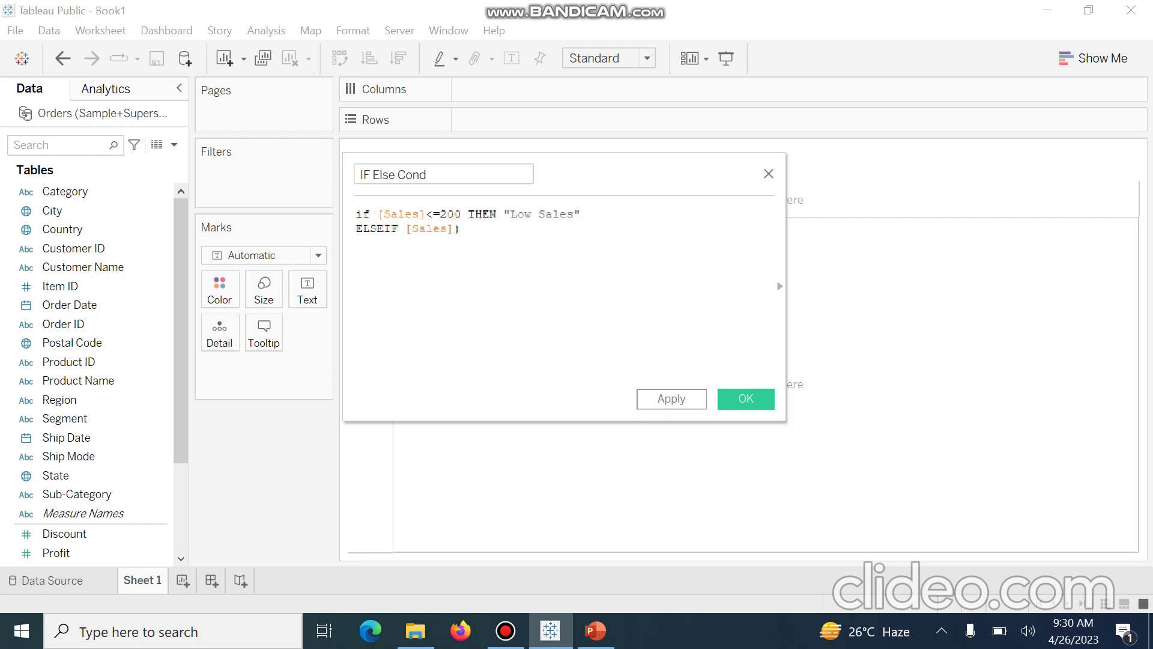
key(Delete)
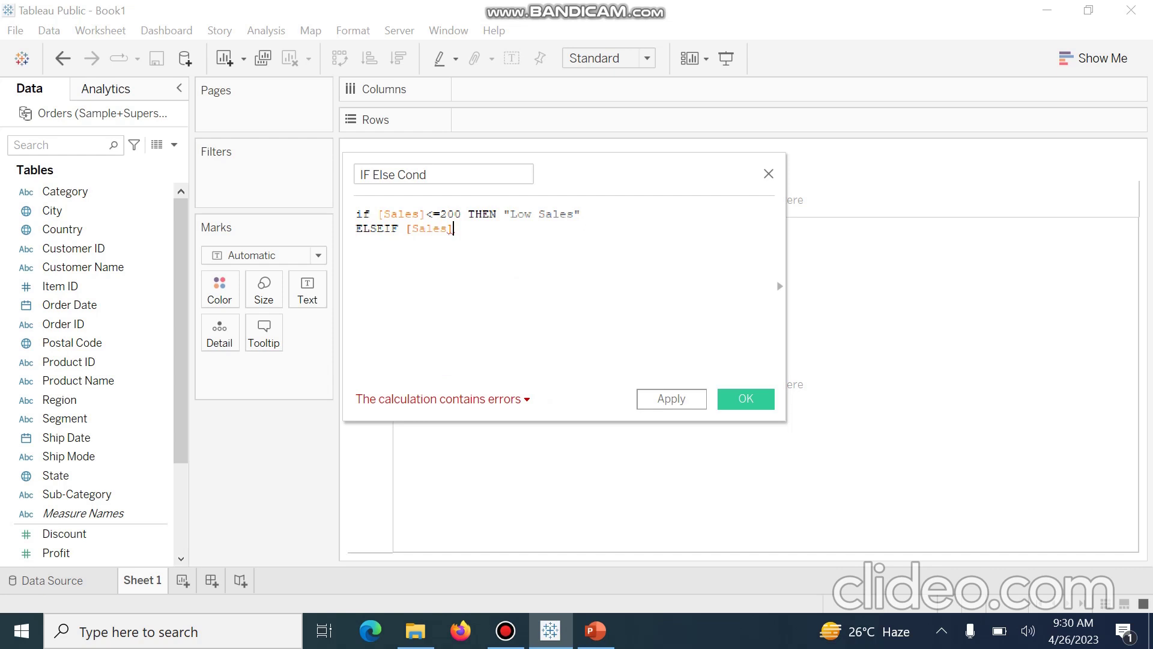
text(>200 an)
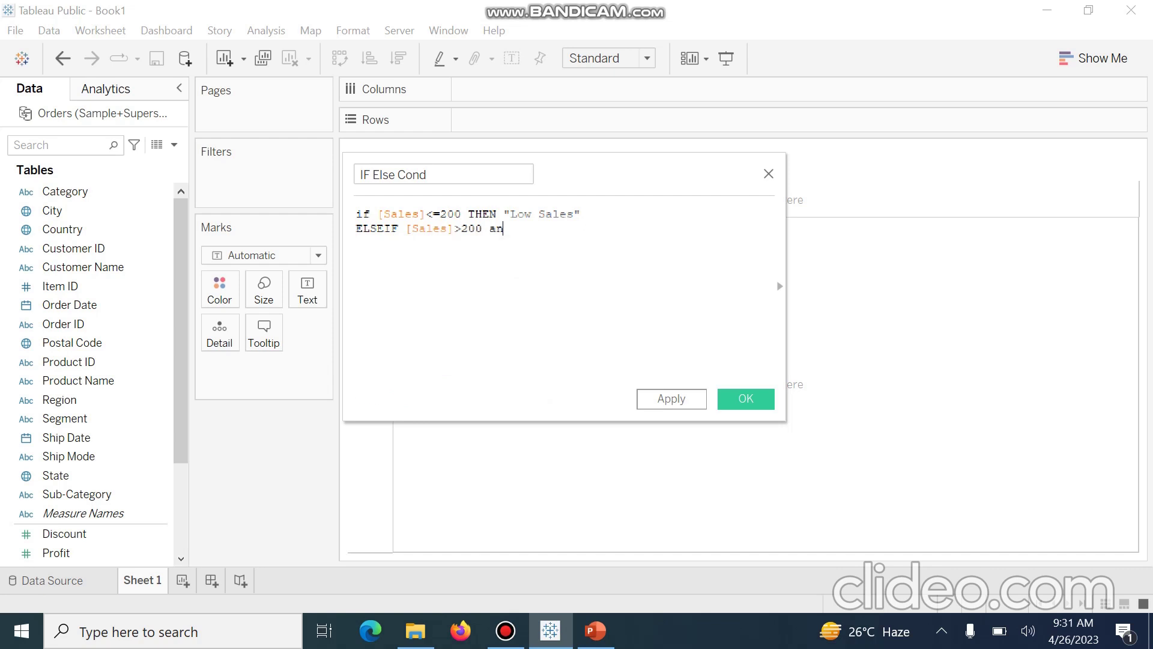
text(d S)
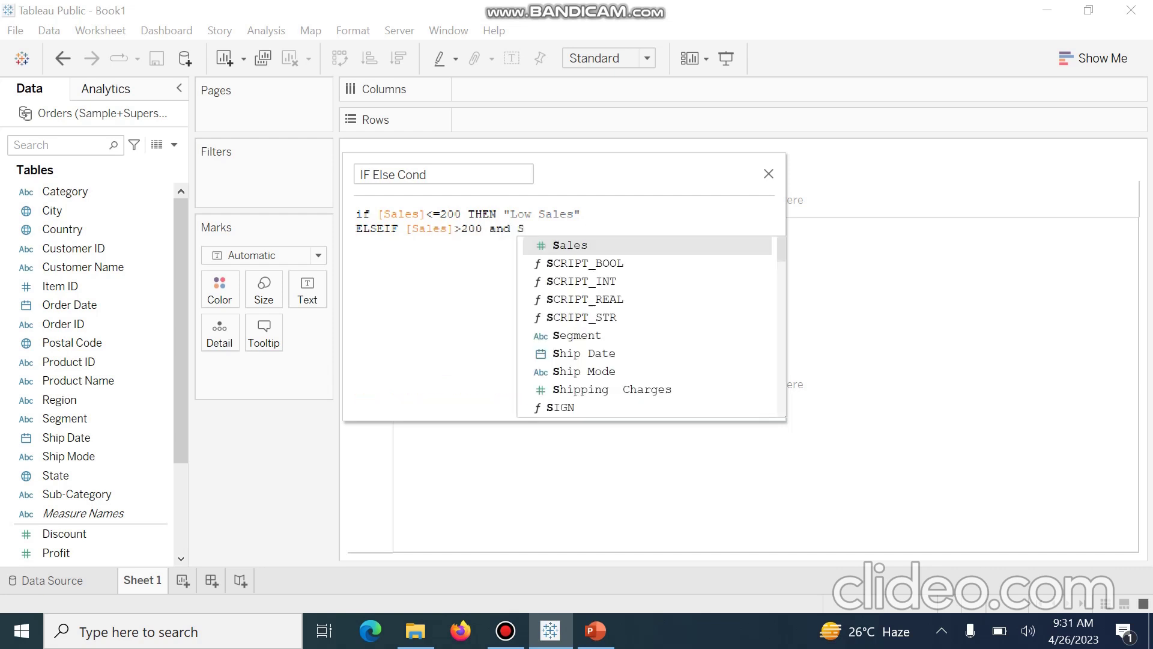
key(Return)
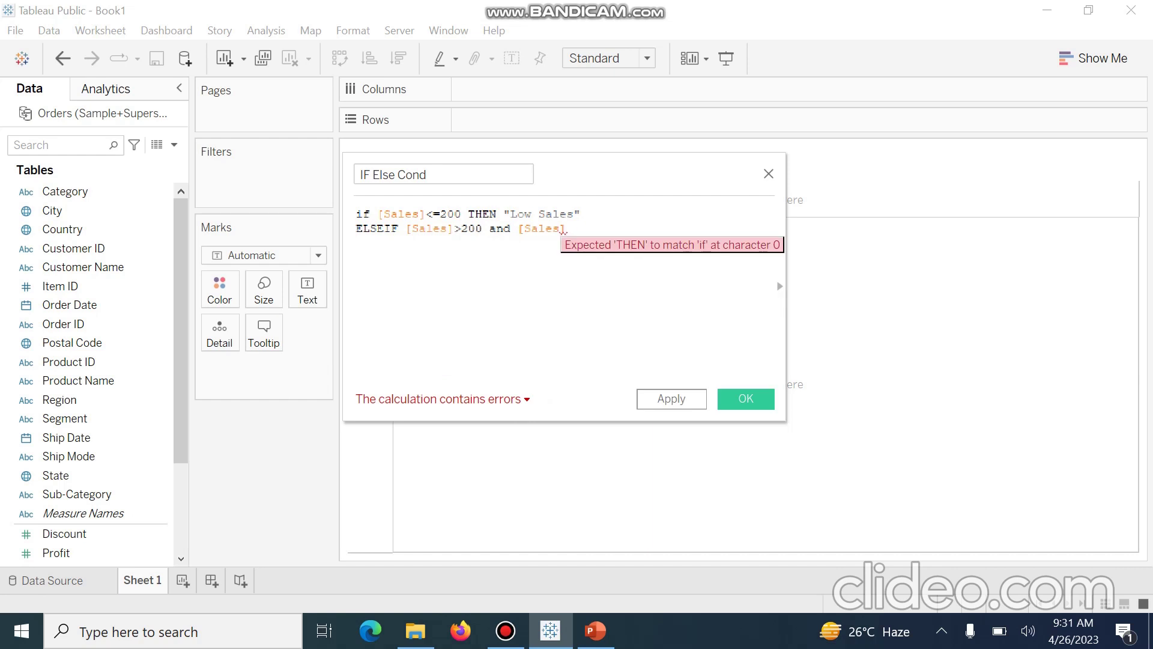
text(<)
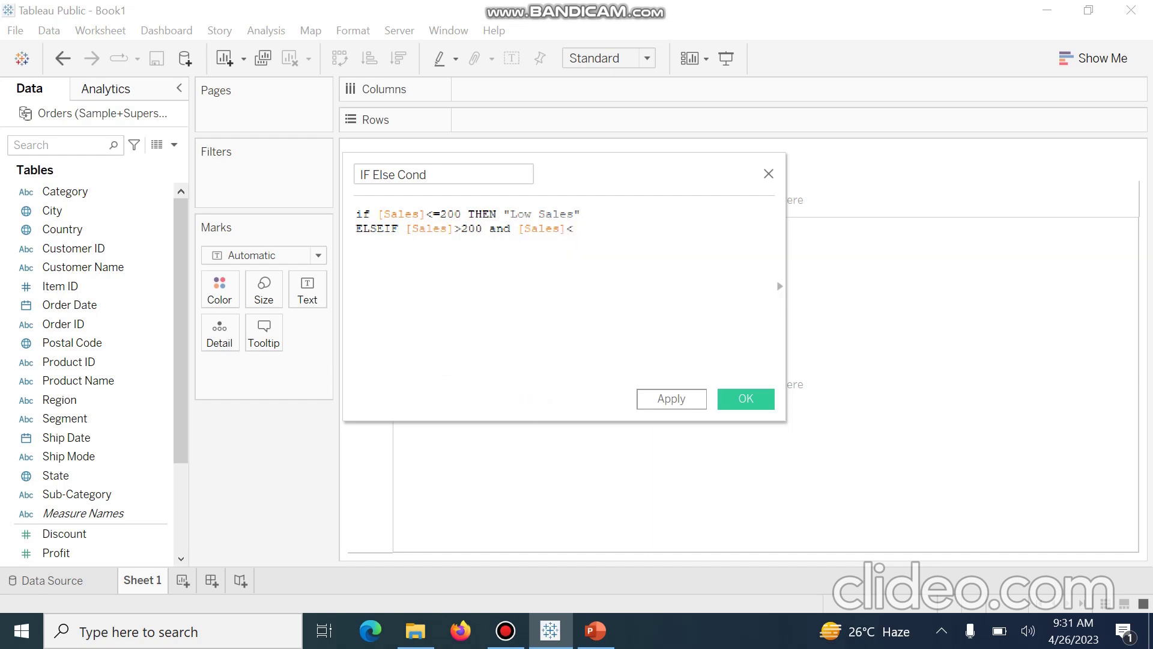
text(=500 TH)
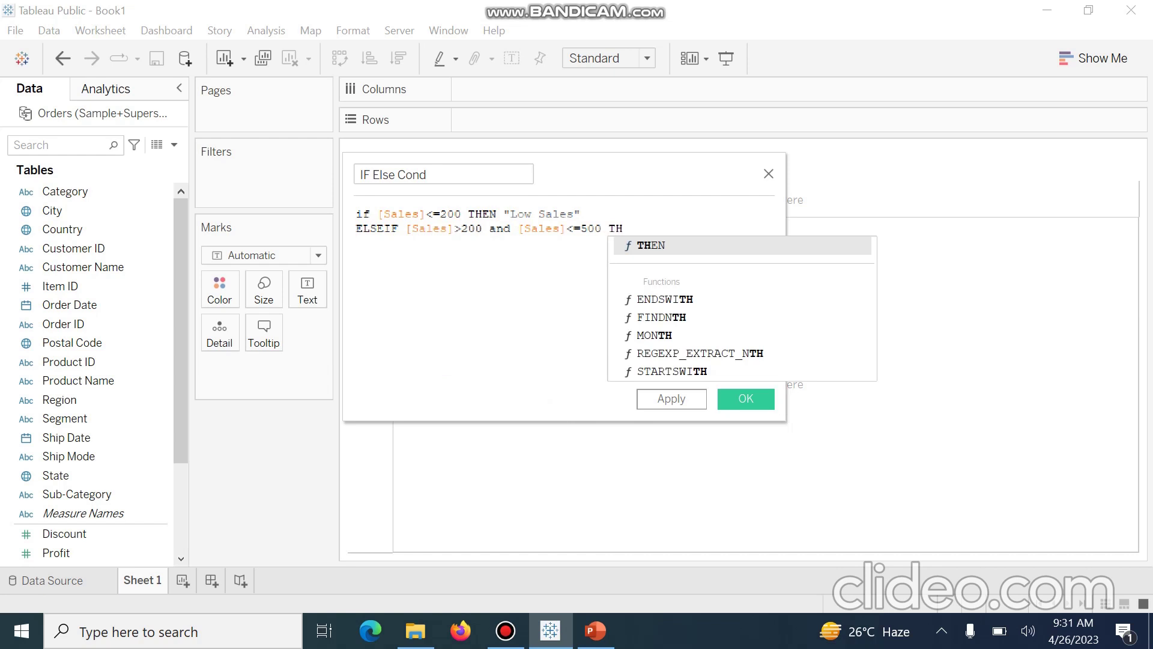
text(EN)
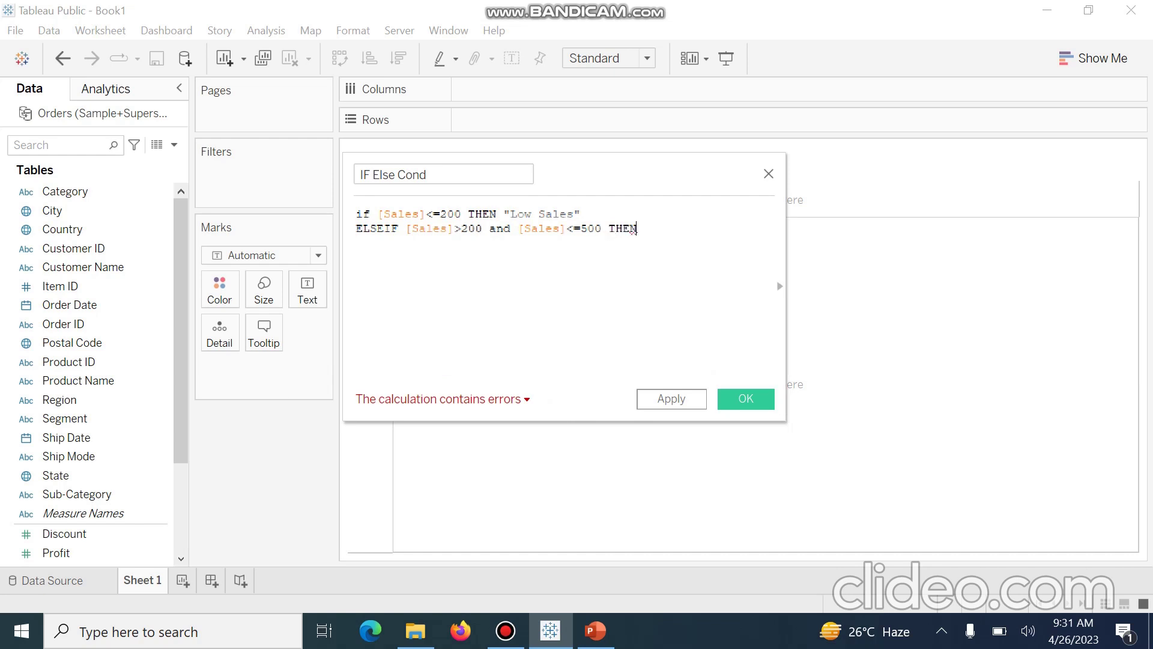
text( "Mediu)
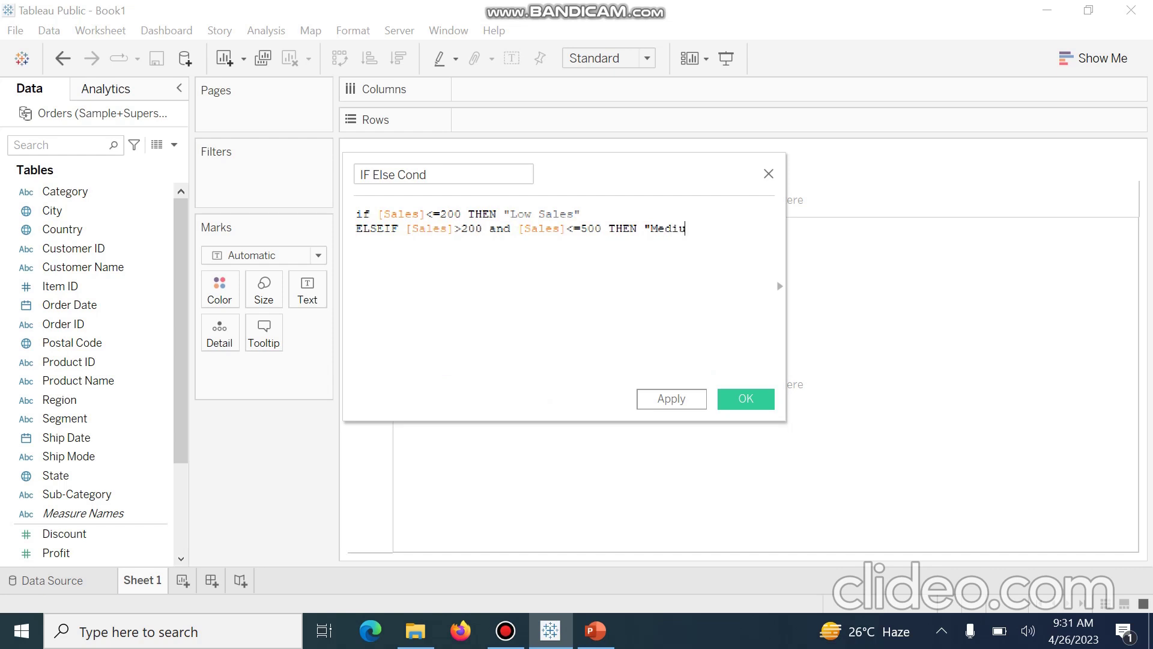
text(m Sales)
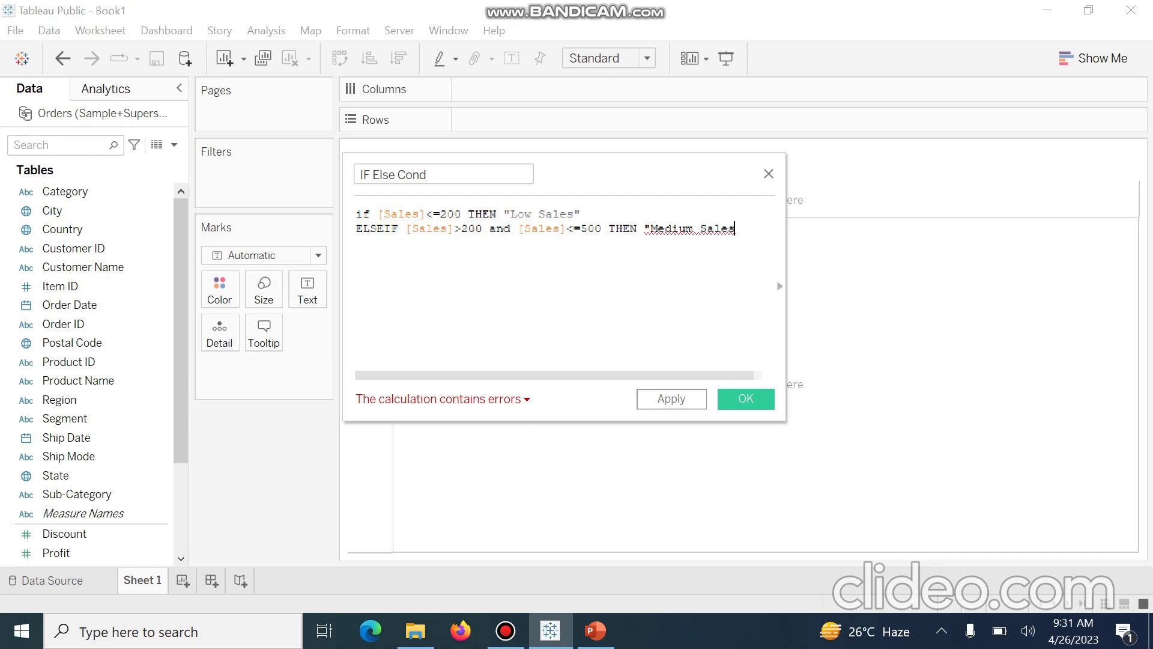
- Add a third formula line containing the branch ELSE "High Sales"
key(Return)
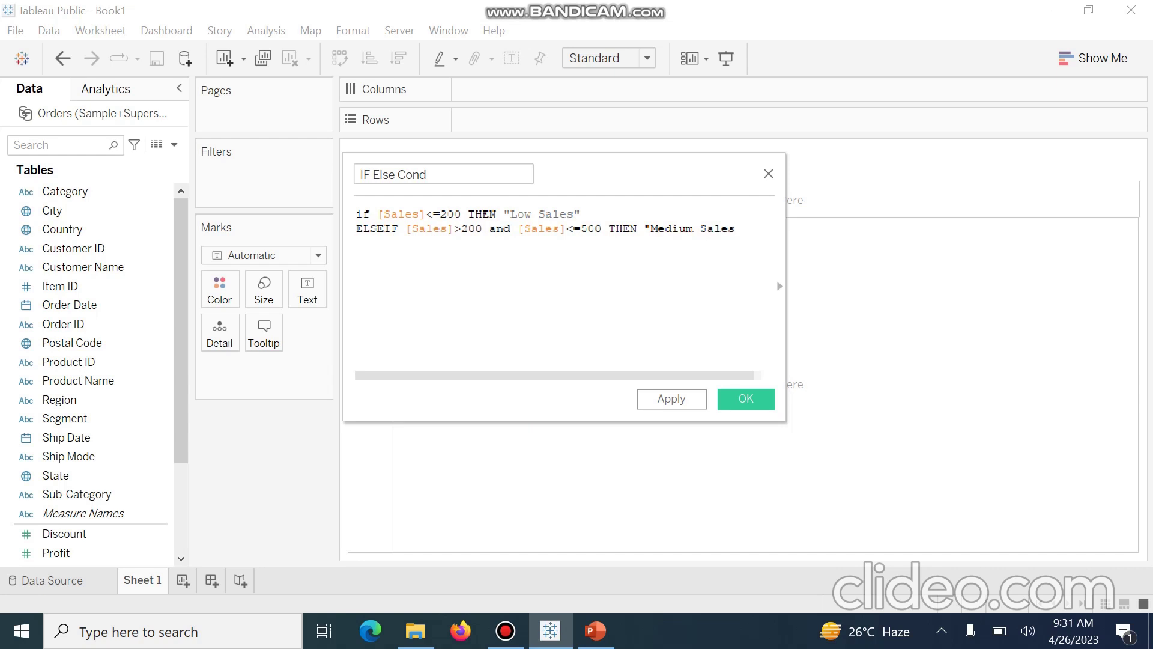
text(E)
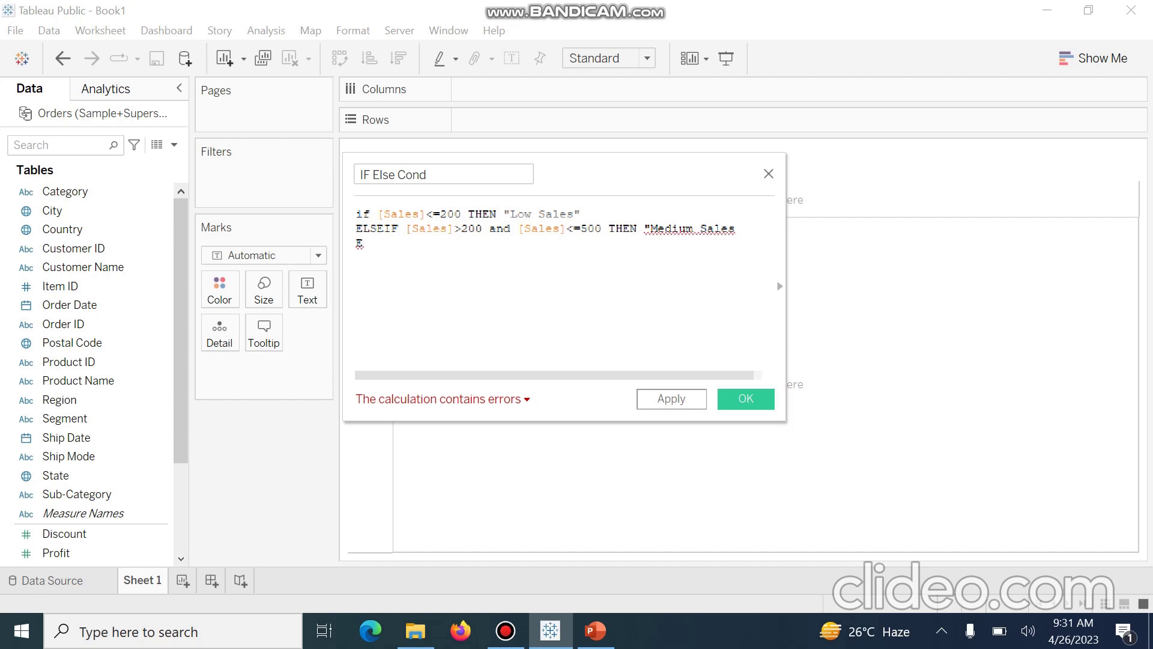
text(lse)
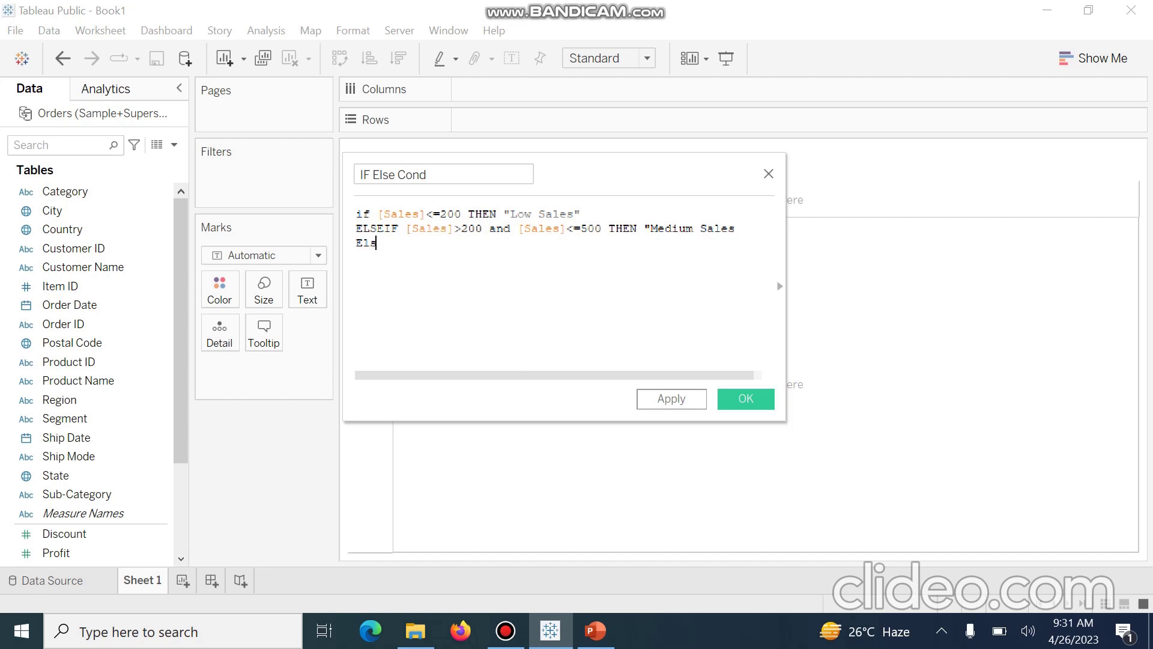
key(BackSpace)
key(BackSpace)
key(BackSpace)
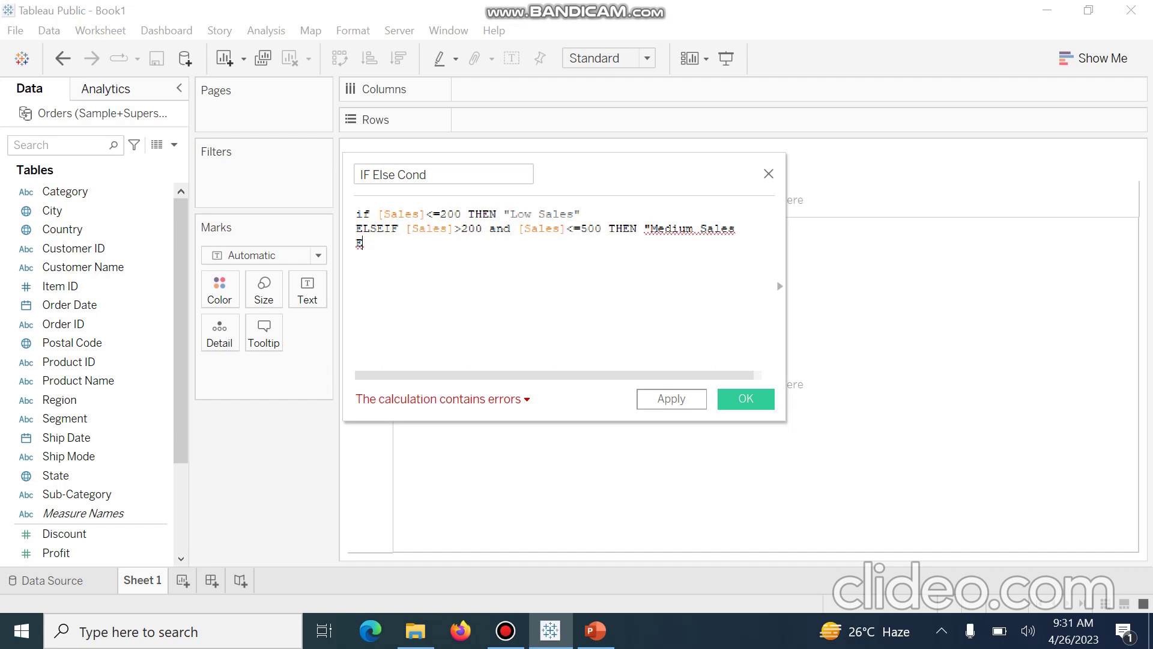
text(LSE ")
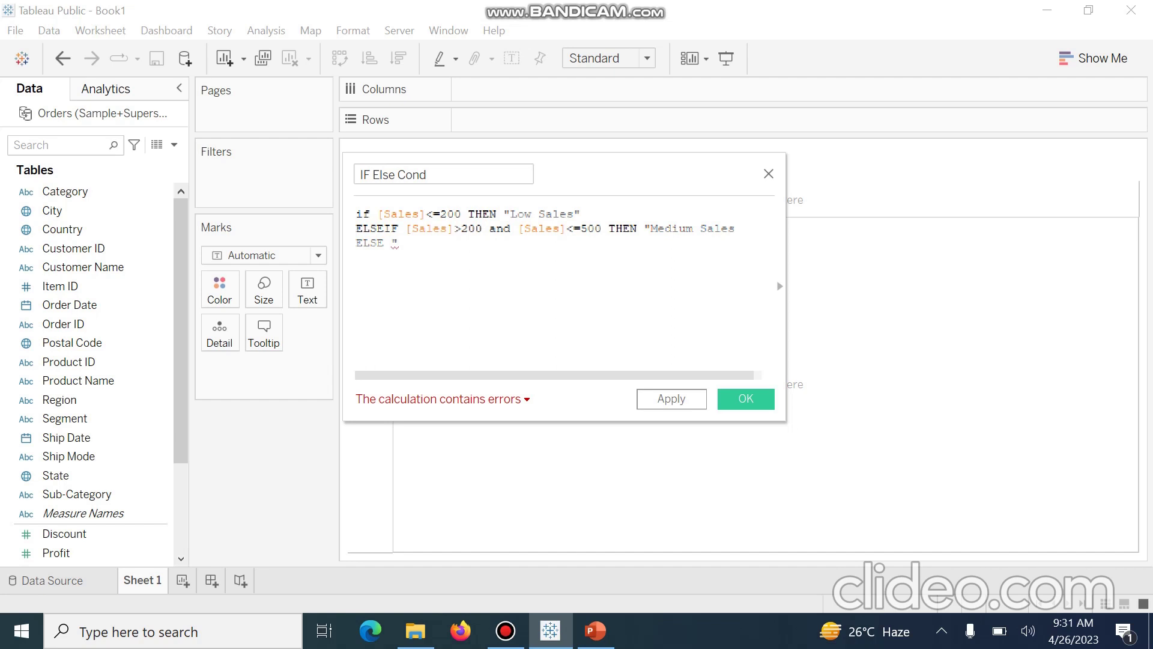
text(Hi)
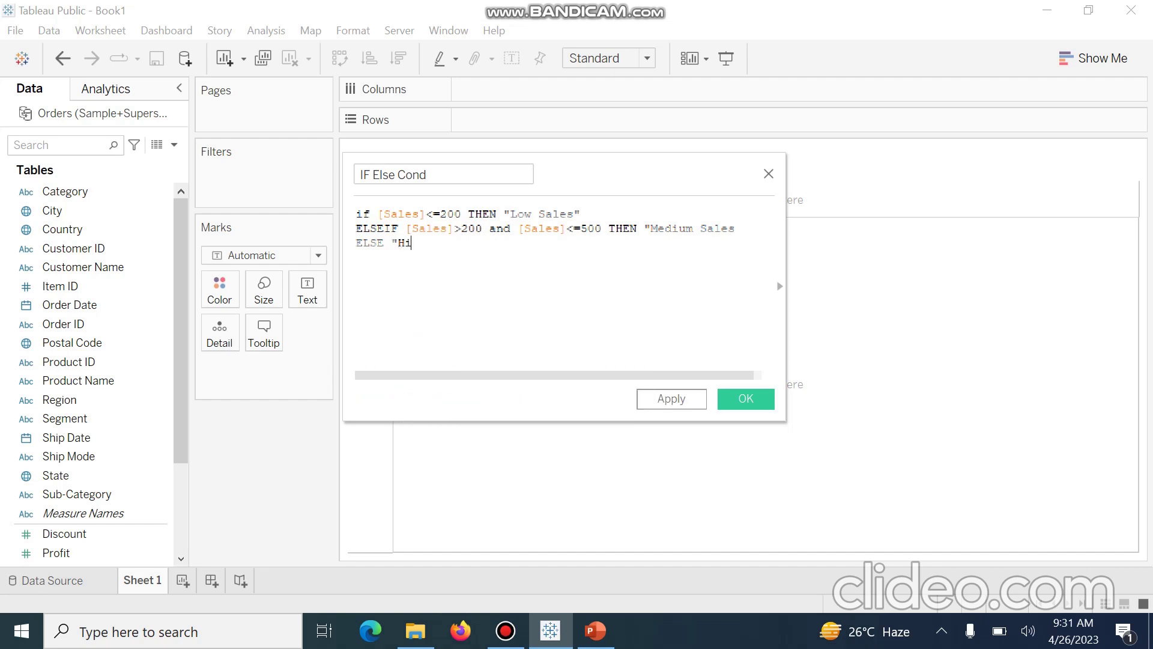
text(gh Sales")
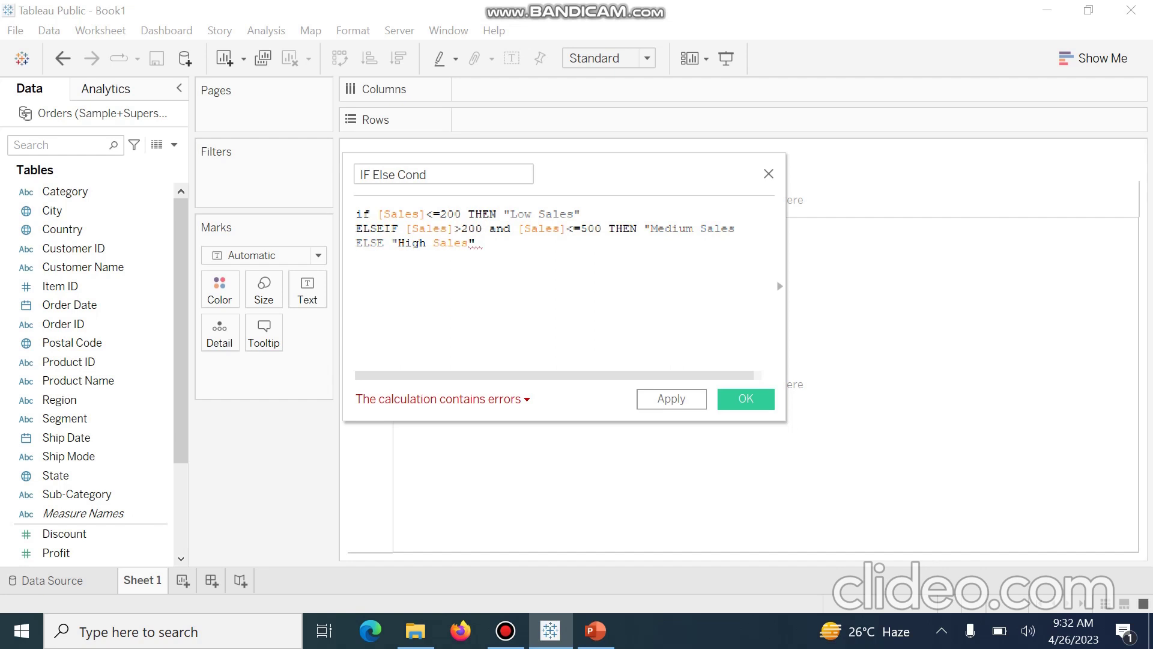
- Add the missing closing quote after Medium Sales and finish the formula with END after "High Sales"
click(740, 228)
text(")
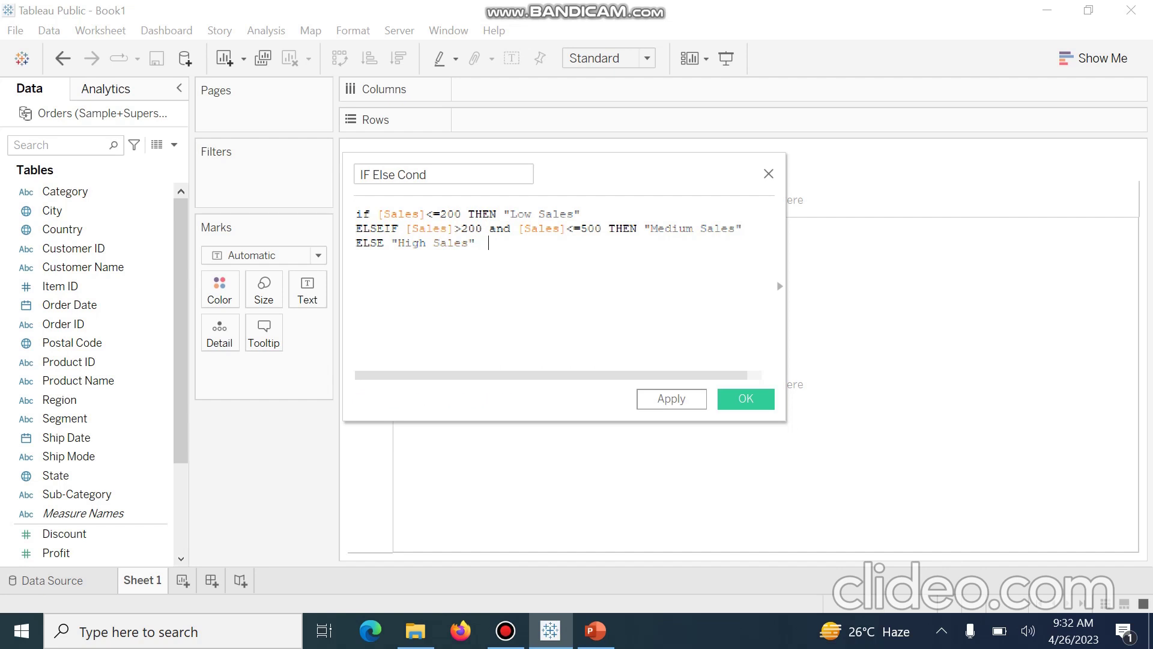
text(  END)
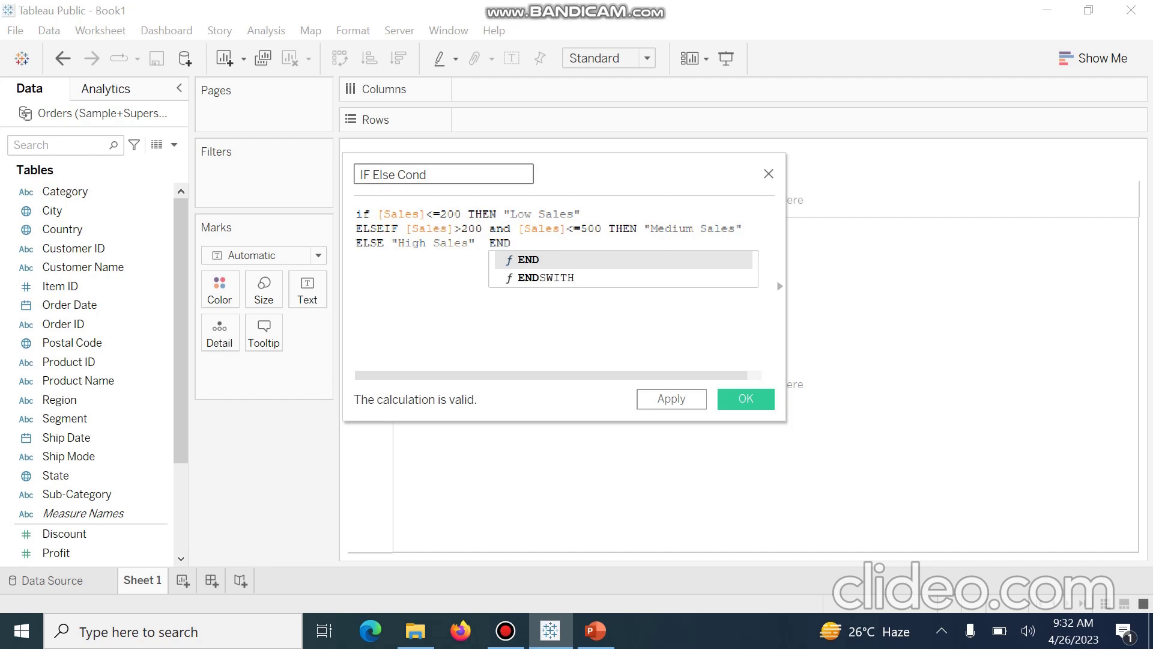
- Rewrite the formula's opening if keyword as uppercase IF and save the calculated field
click(369, 214)
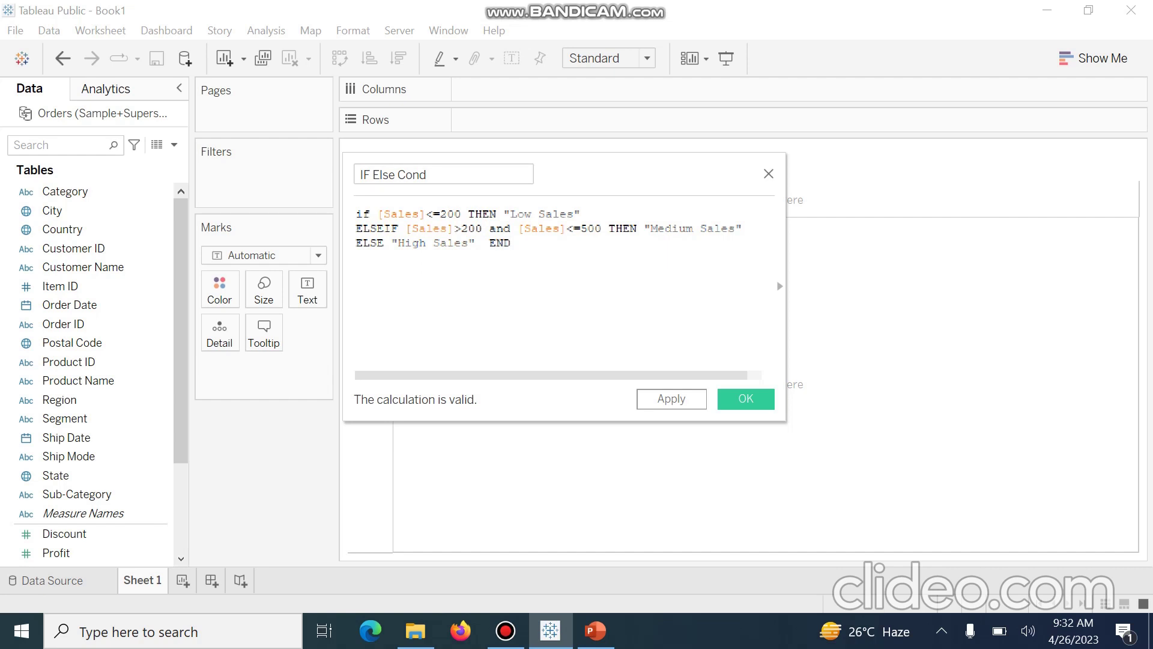
key(BackSpace)
key(BackSpace)
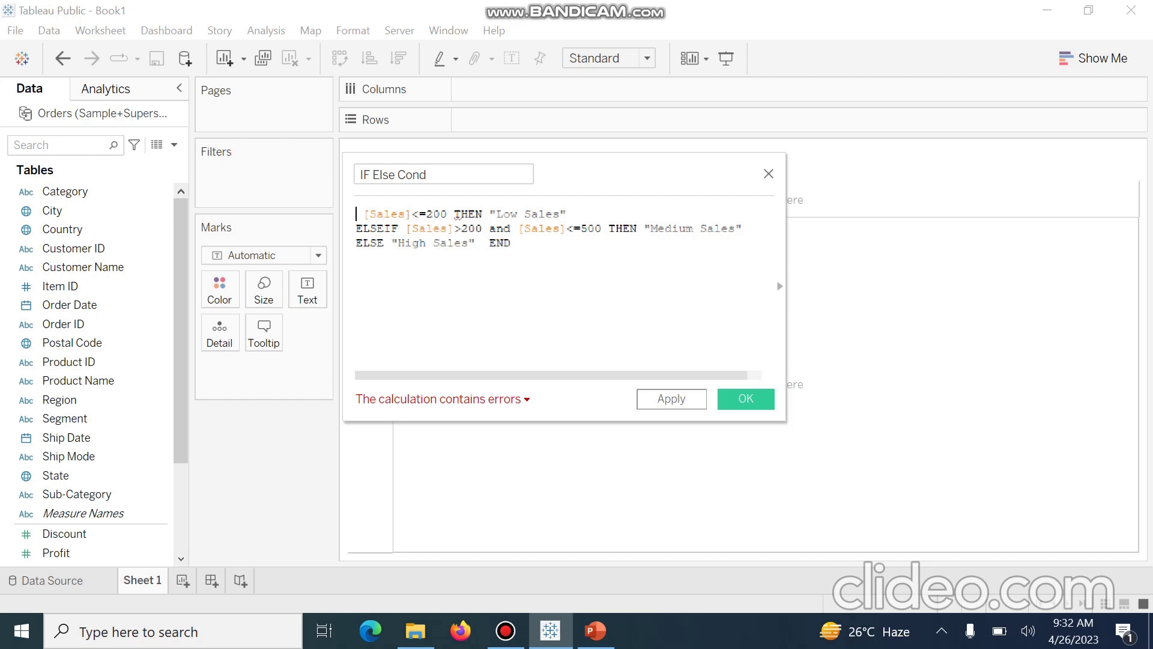
text(IF)
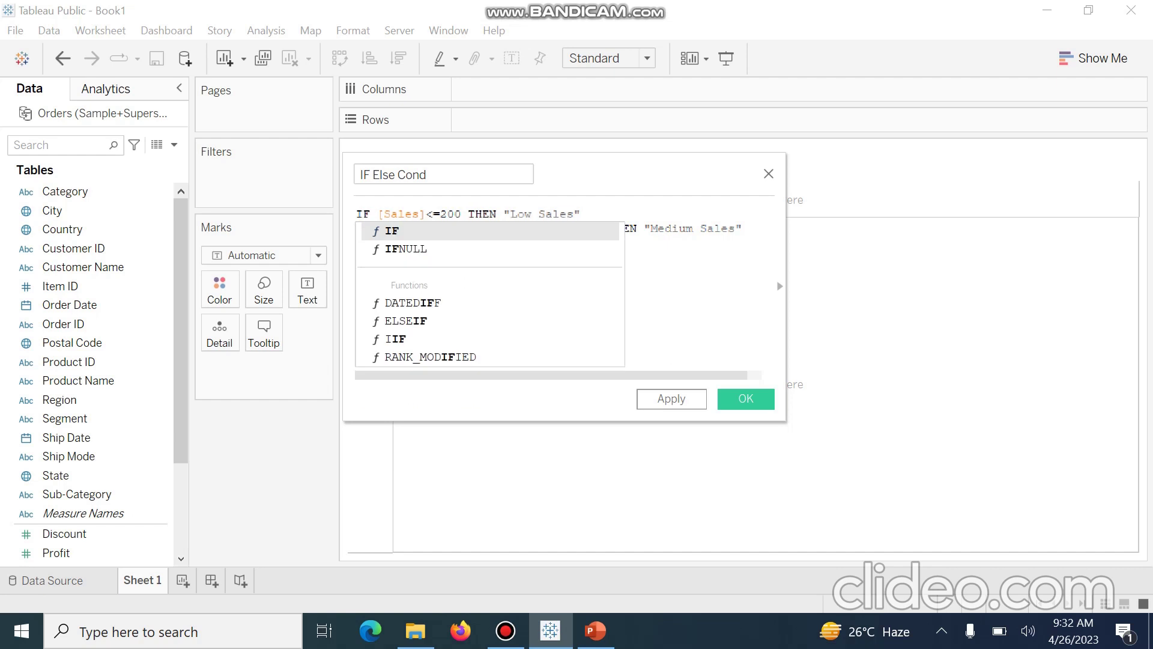
key(Escape)
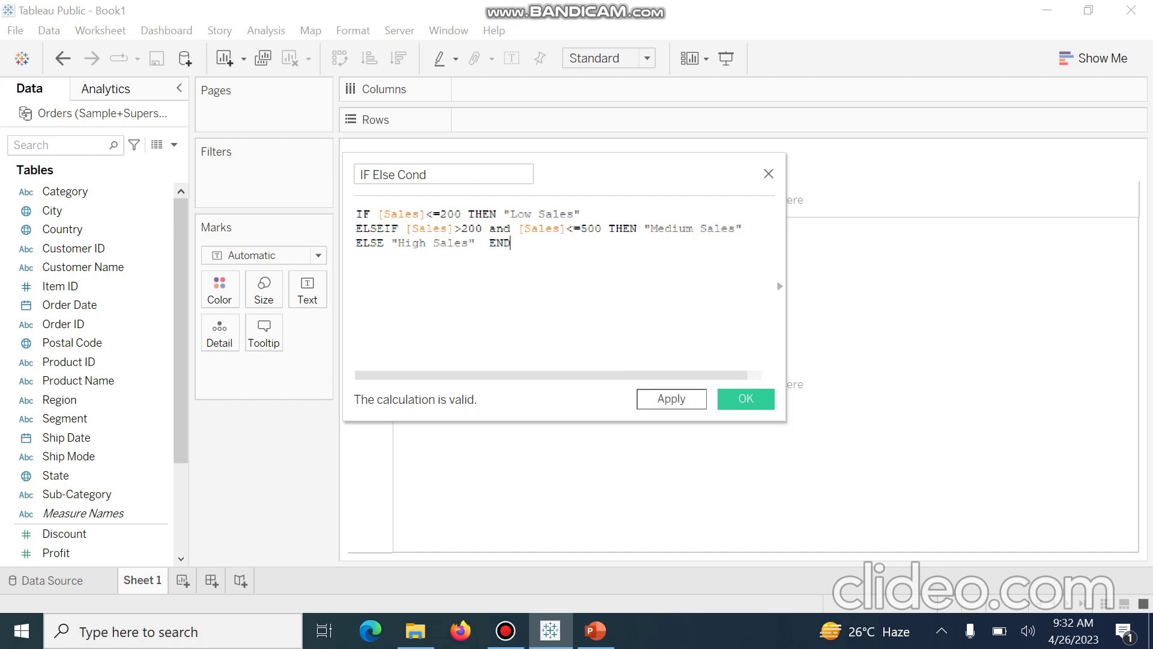
click(671, 399)
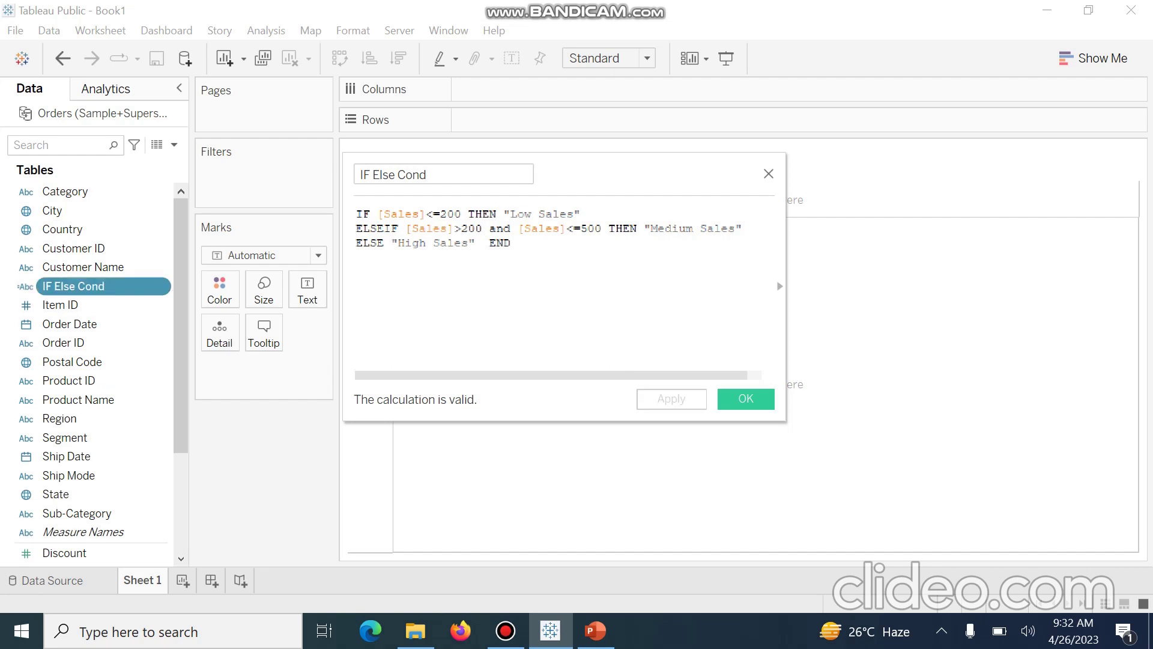
click(746, 398)
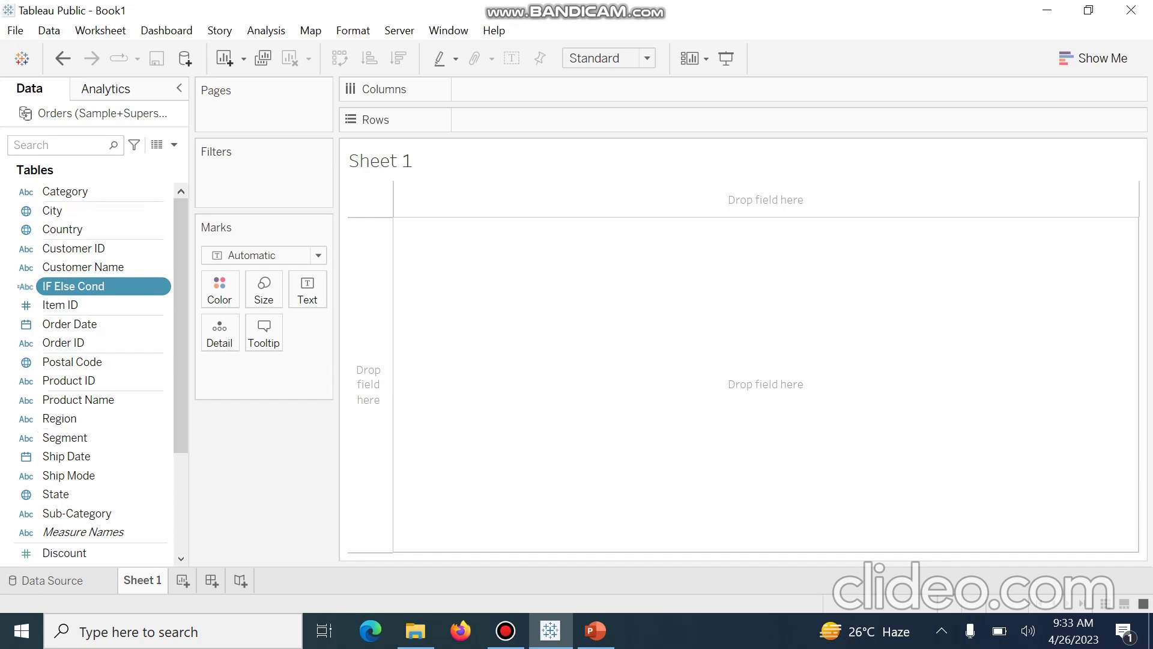
- Examine the IF Else Cond column at the end of the Orders table in the data source preview
click(52, 580)
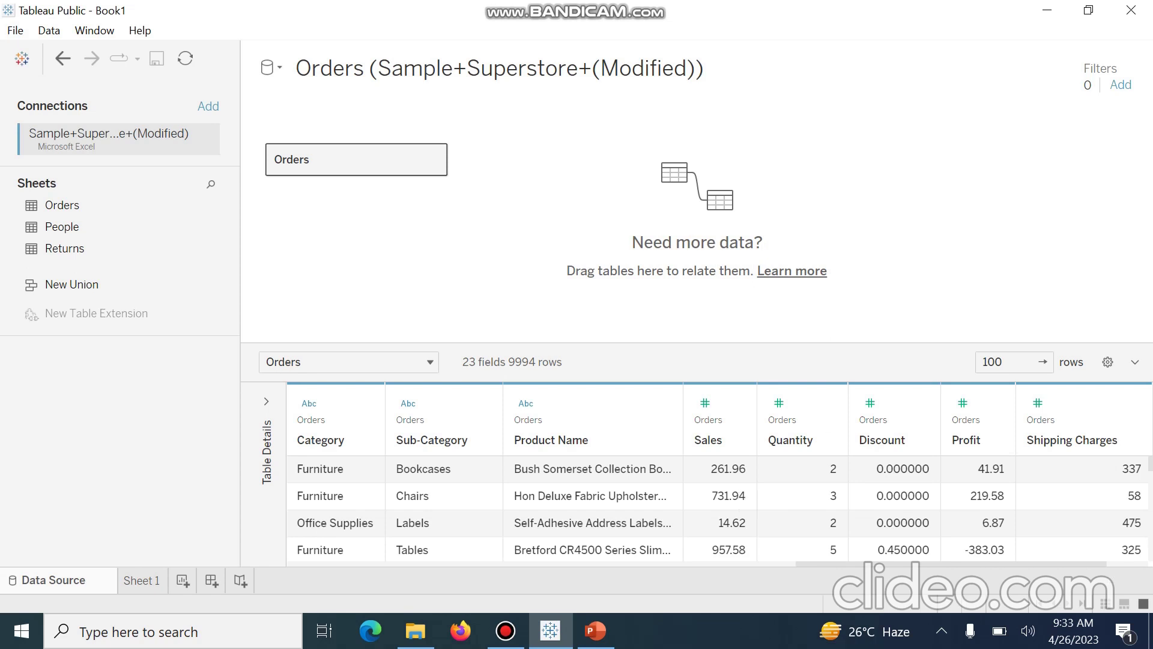
click(1130, 551)
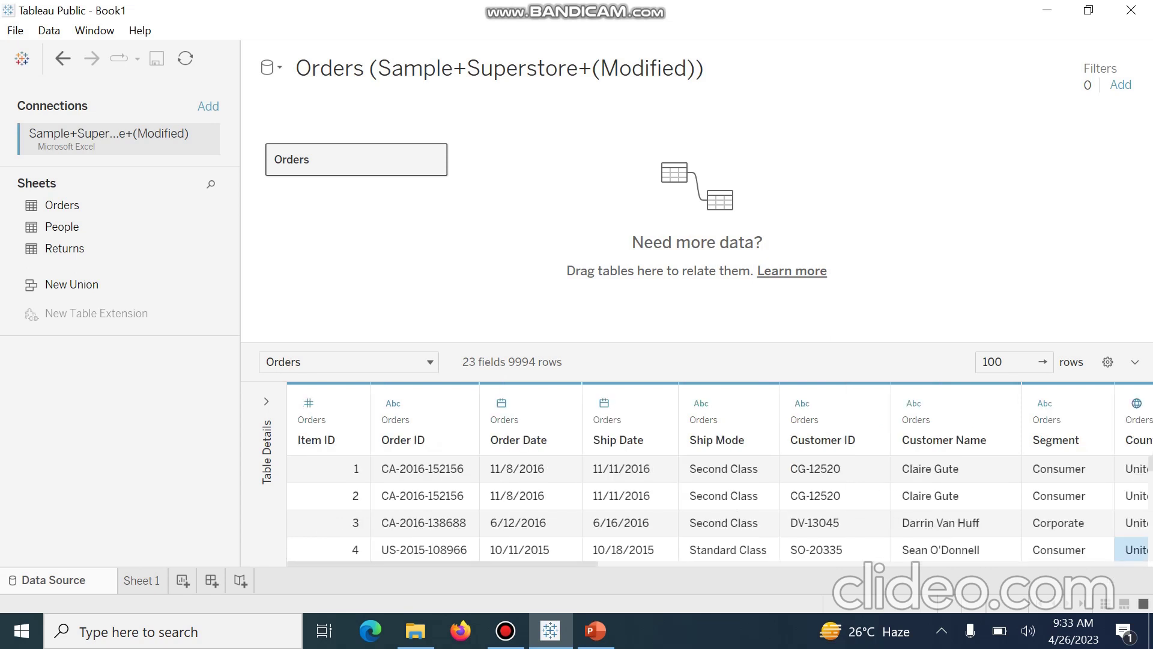
key(Right)
key(Right)
key(Right)
key(Right)
key(Right)
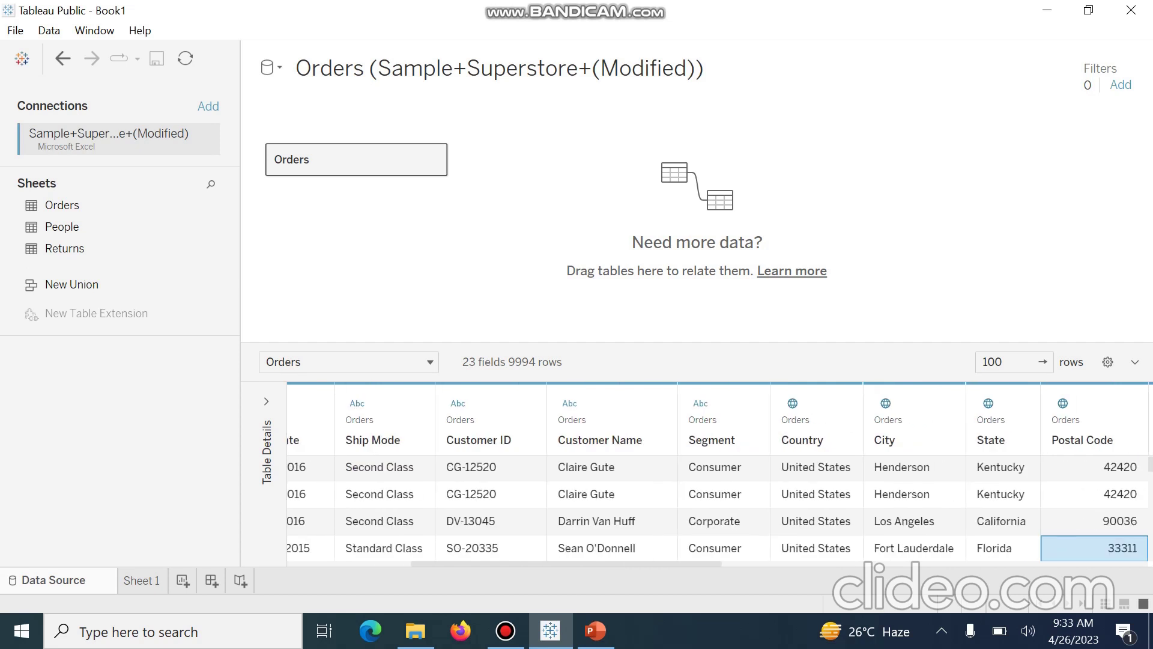
key(Right)
key(Right)
key(Right)
key(Right)
key(Right)
key(Right)
key(Right)
key(Right)
key(Right)
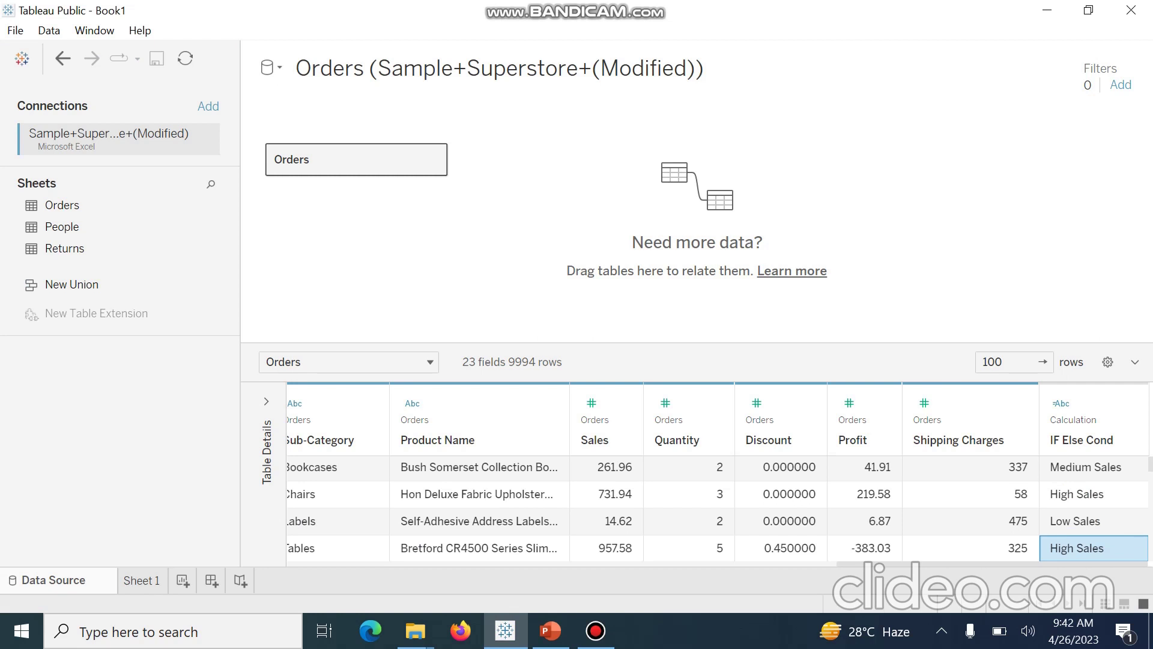
- Return to Sheet 1 and create a calculated field named "if else using OR"
click(142, 580)
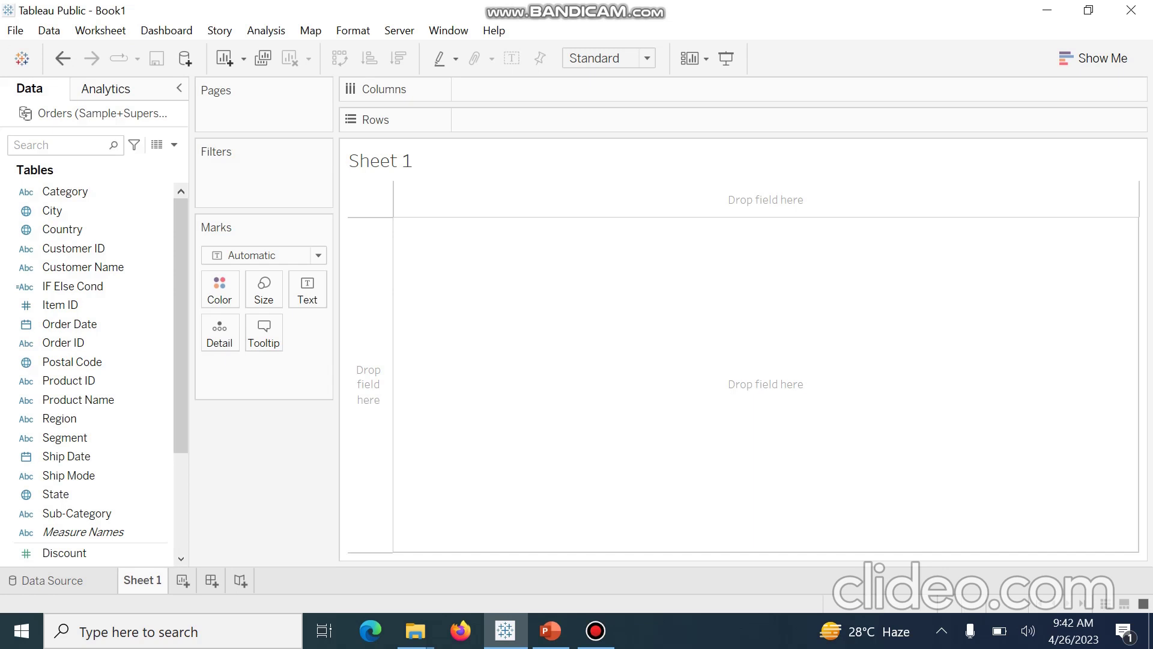
click(173, 145)
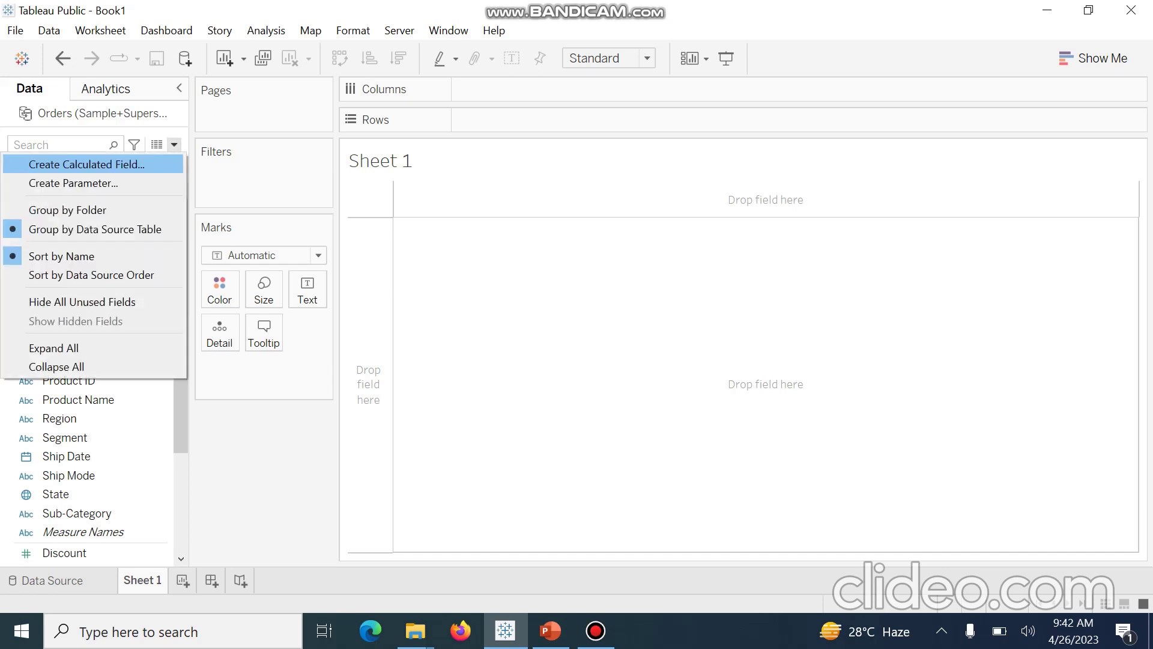
click(87, 164)
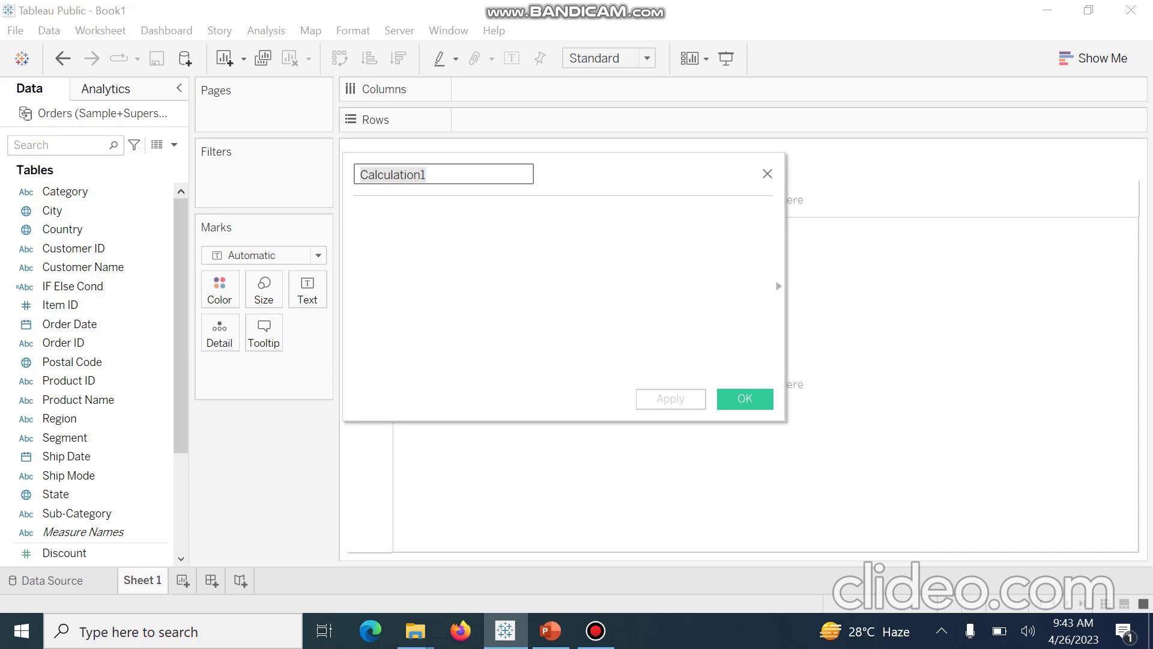
text(if e)
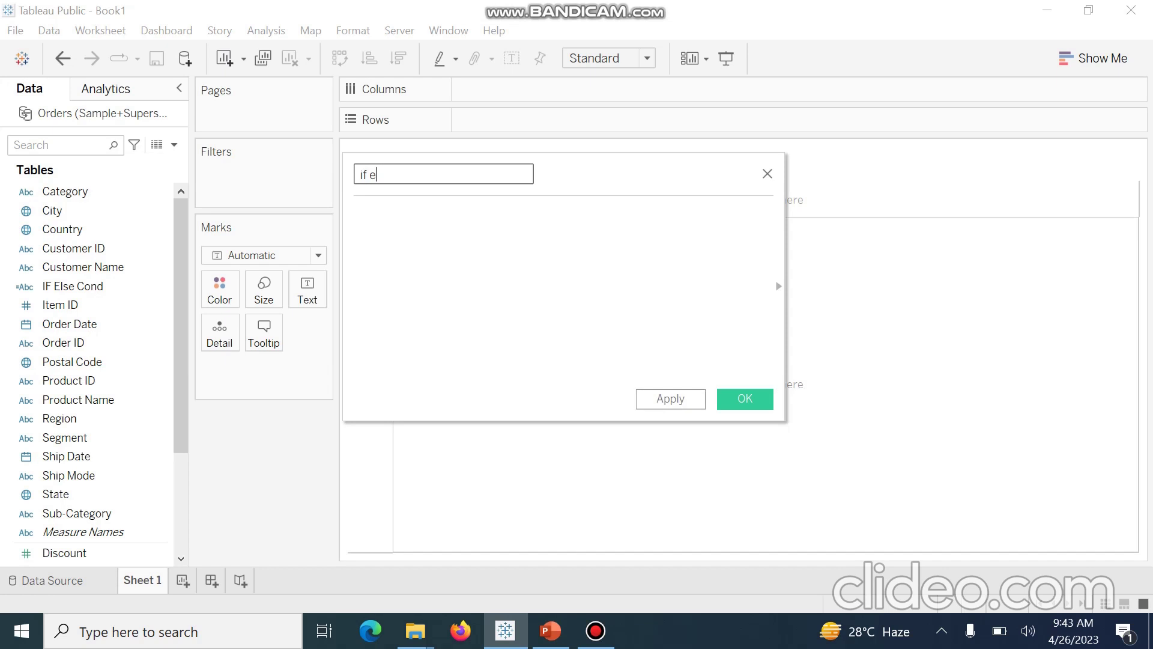
text(lse using OR)
key(Tab)
- Write the formula's opening condition as if [Sales]> 500 or [Profit]>200
text(if)
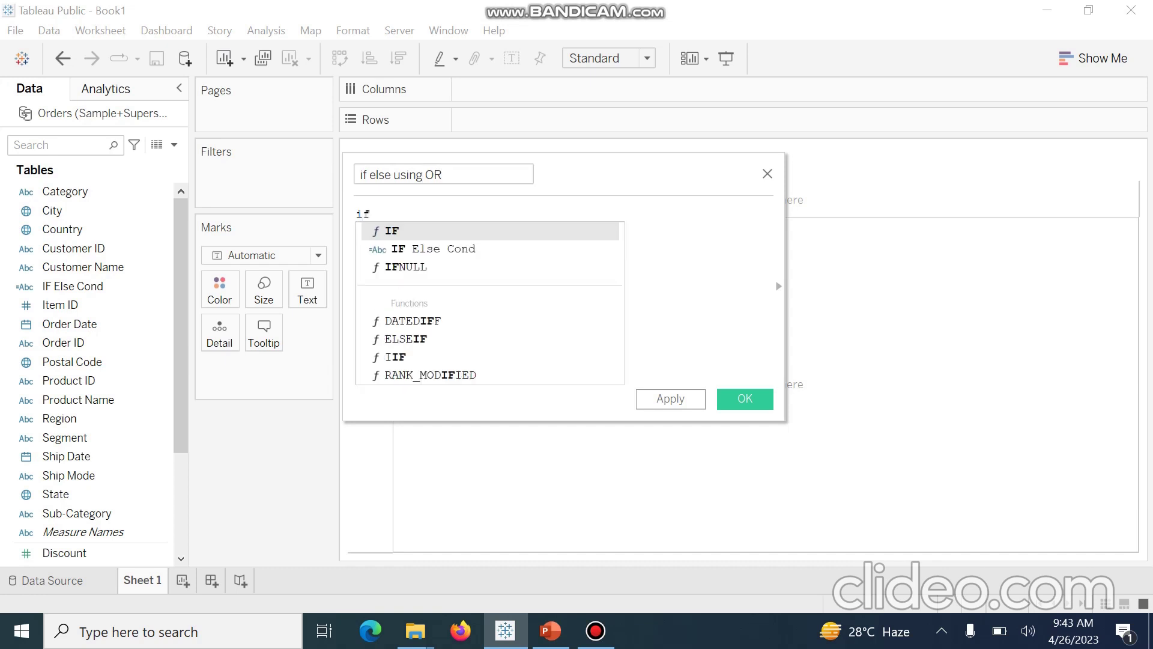
text( s)
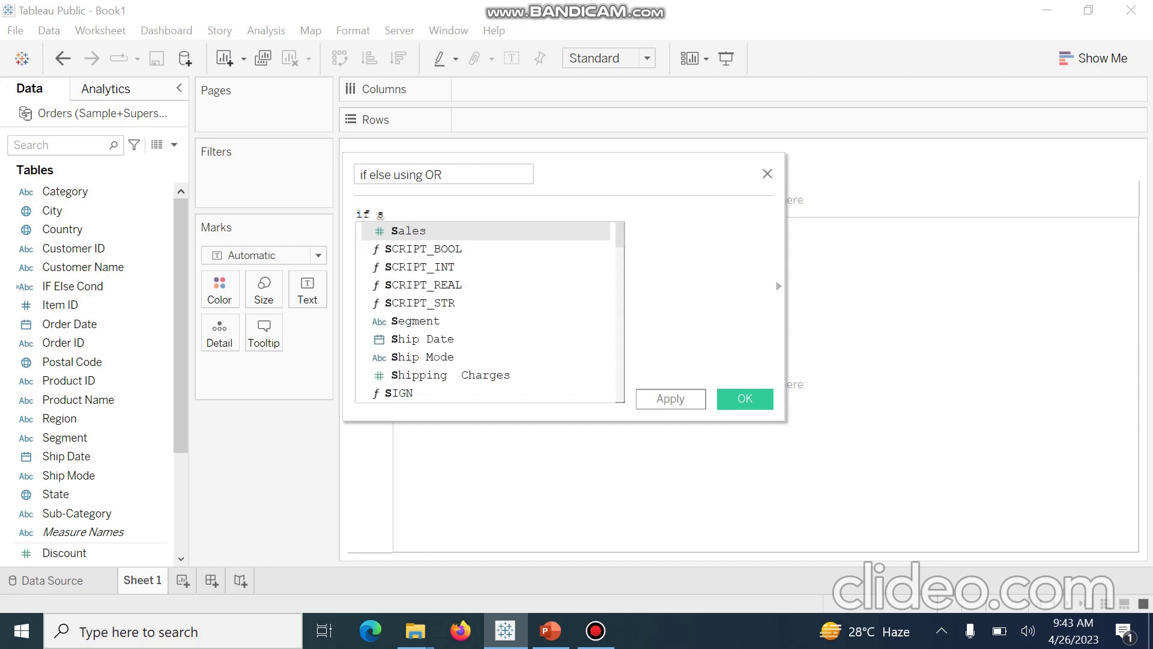
key(Return)
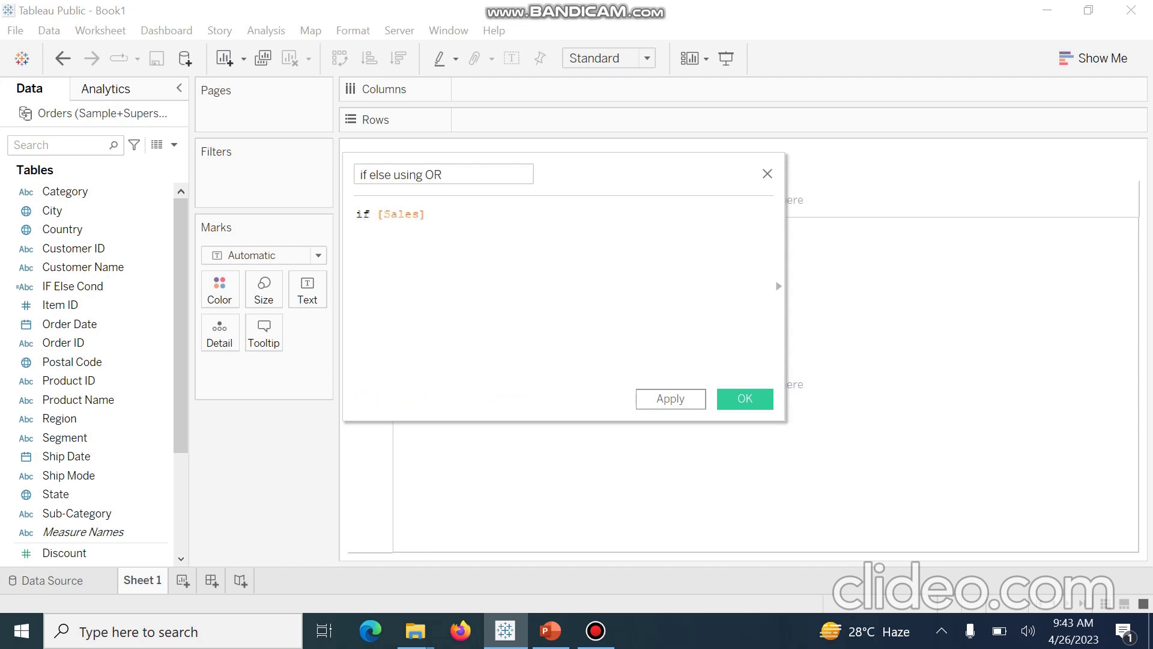
text(> 500 or P)
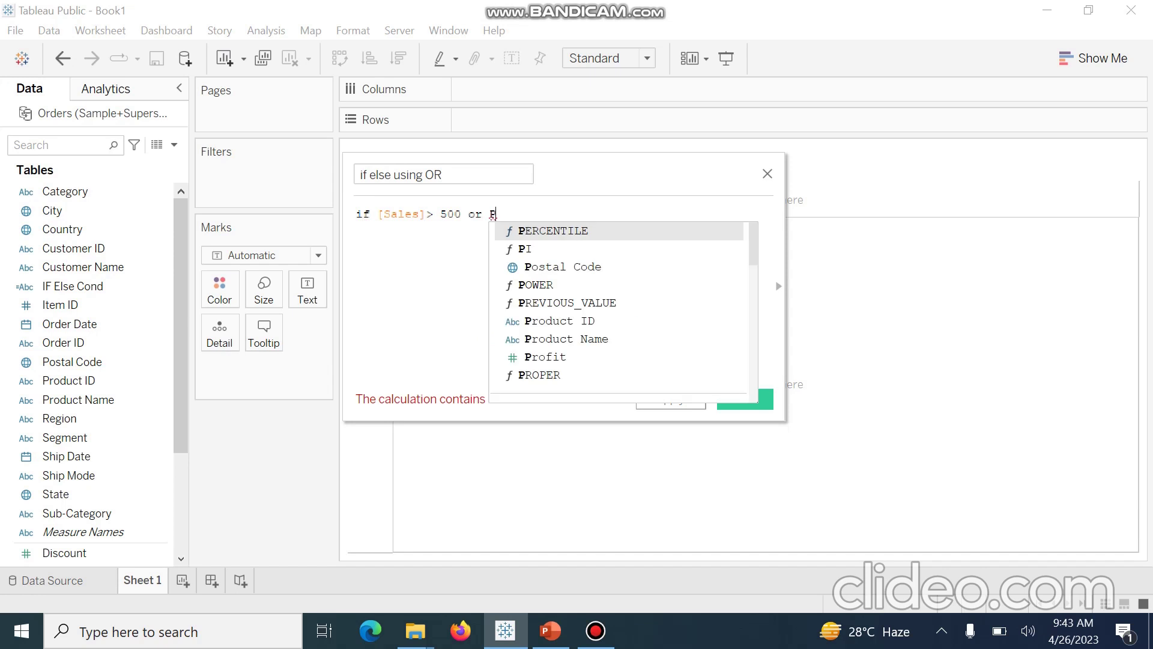
key(Down)
key(Down)
key(Down)
key(Down)
key(Down)
key(Down)
key(Down)
key(Return)
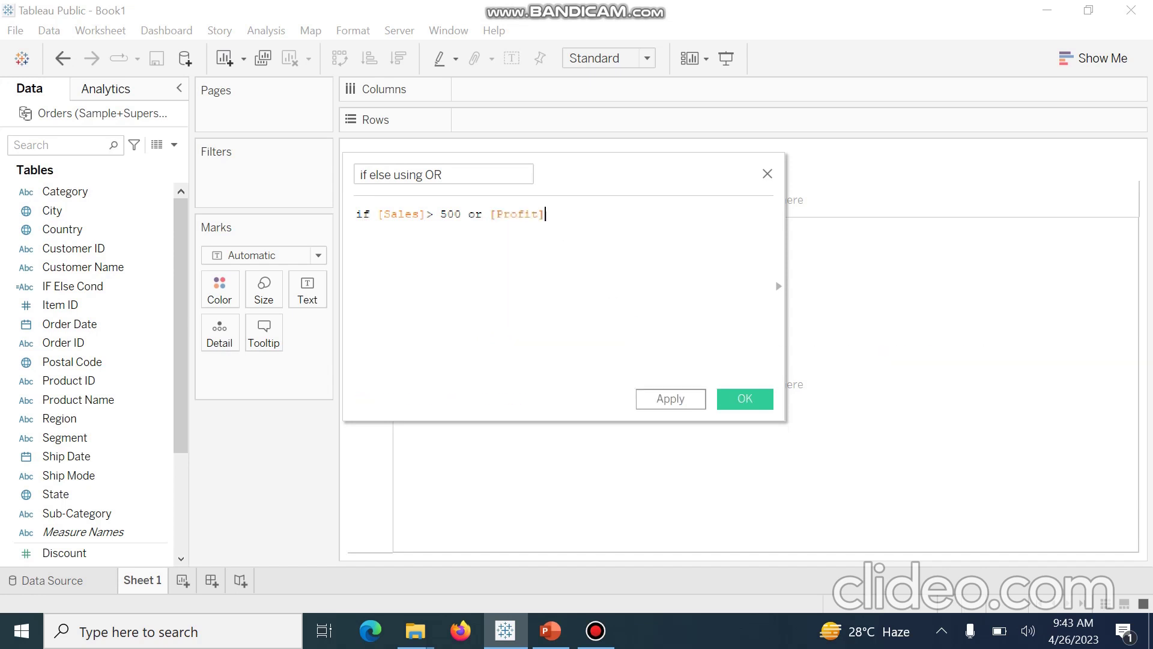
text(>200)
- Complete the formula's first line with THEN "GOOD vALUE" as the result of the condition
text(T)
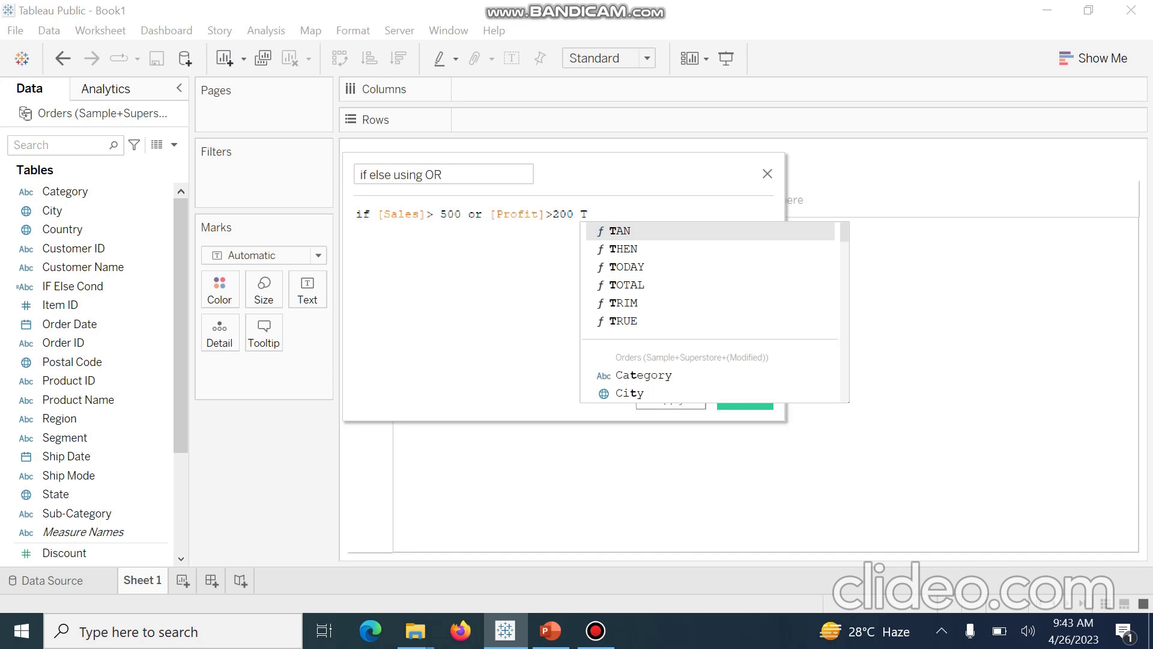
key(Down)
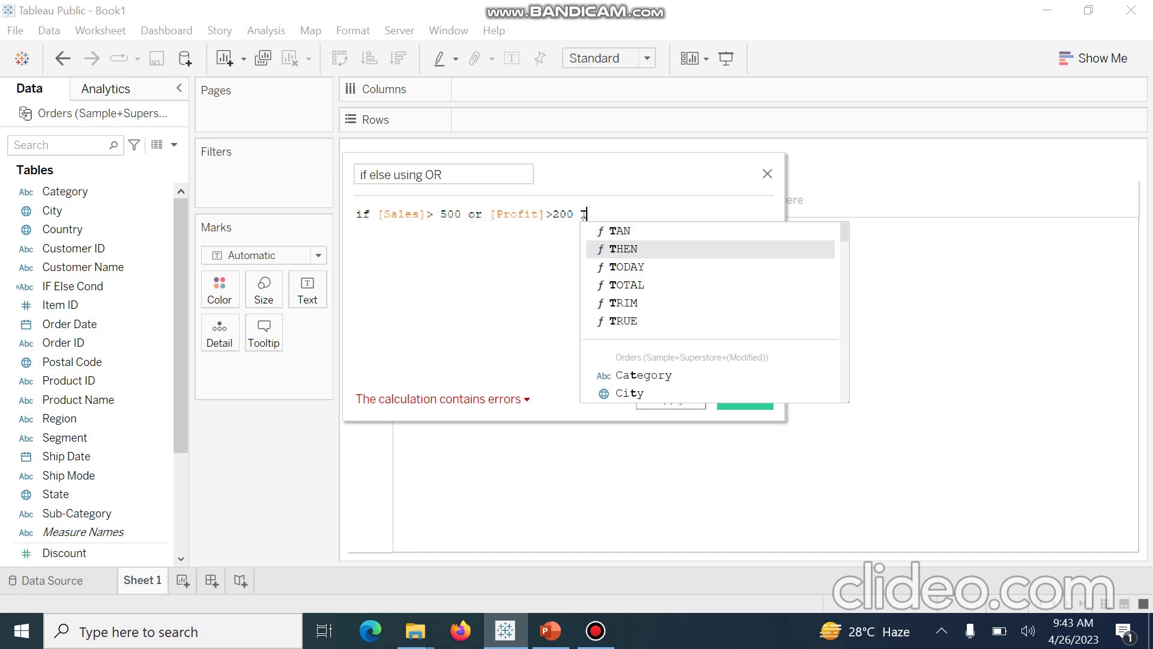
key(Return)
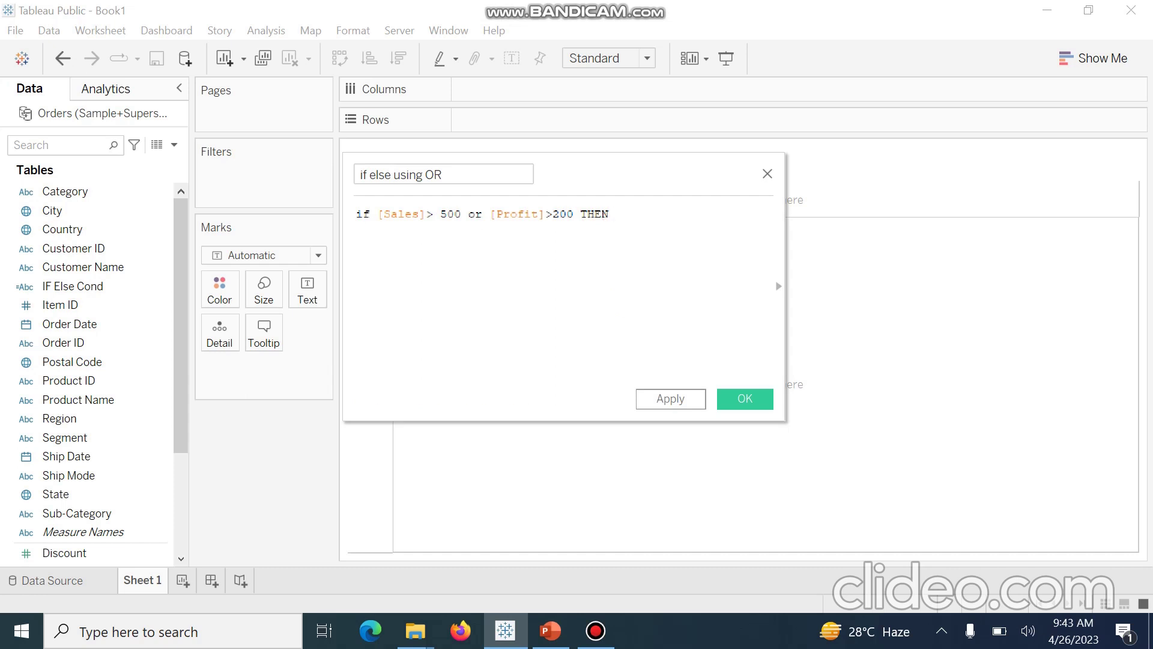
text(")
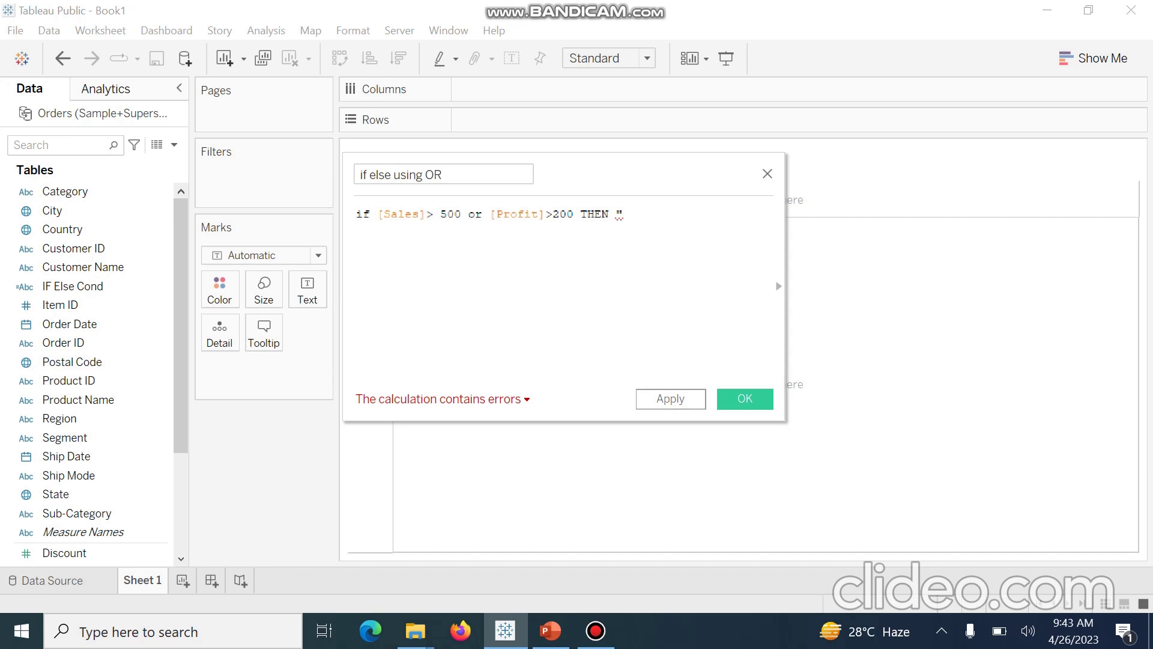
text(G)
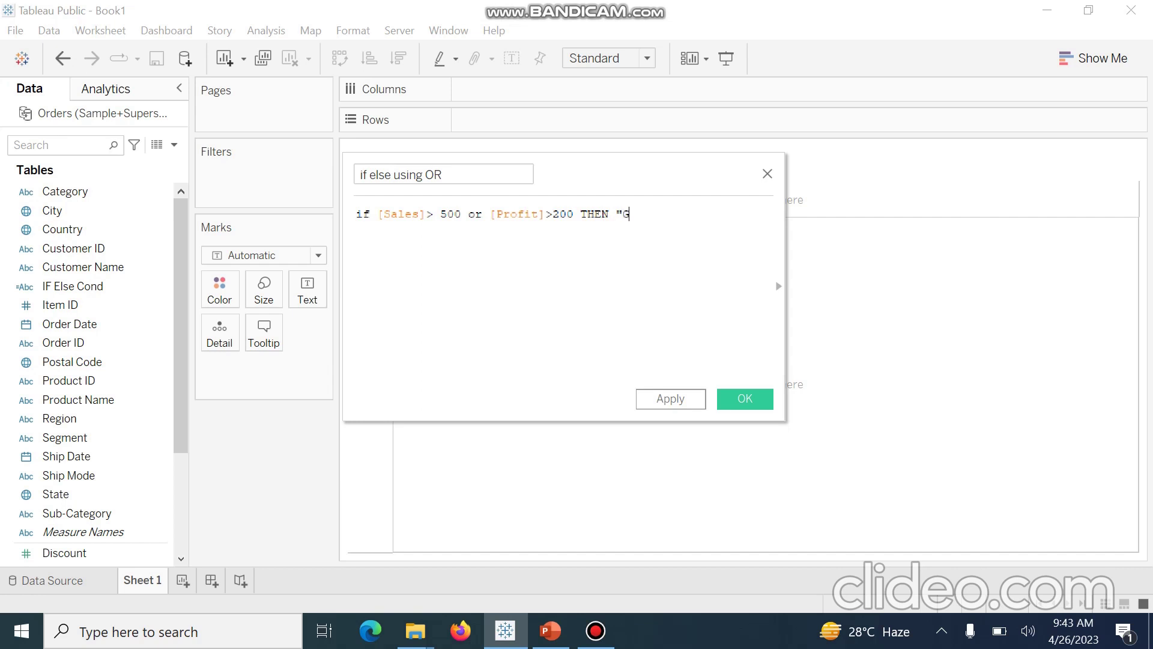
text(OOD vALUE")
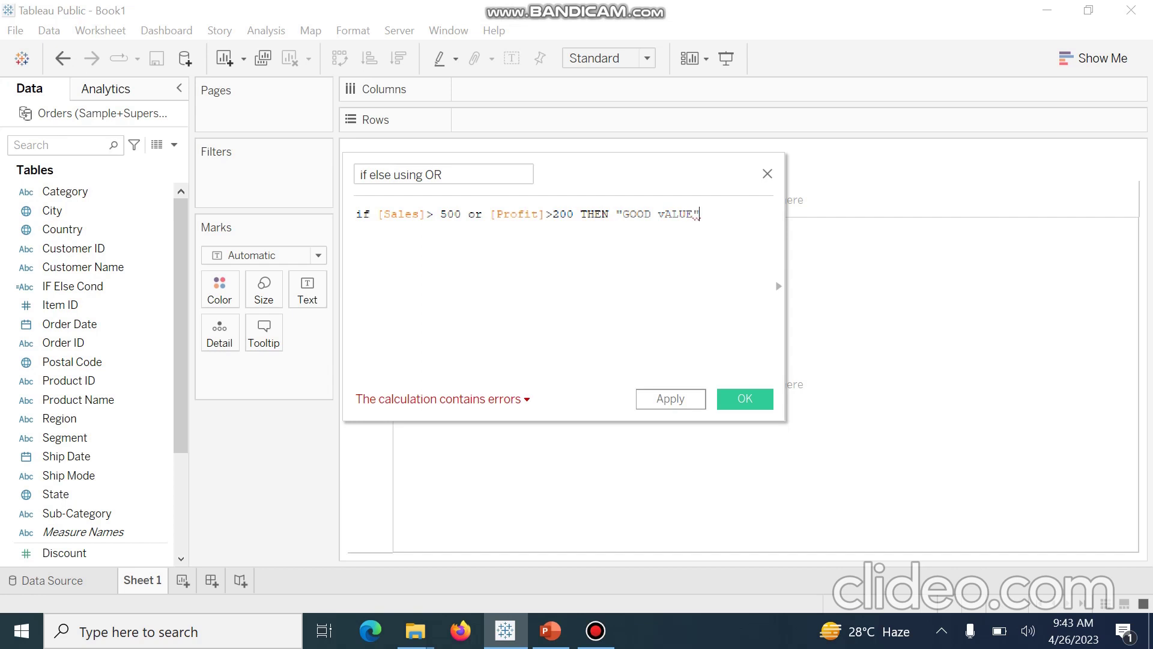
- Finish the formula with a second line reading else "POOR VALUE" END, and save the calculated field
key(Return)
text(else)
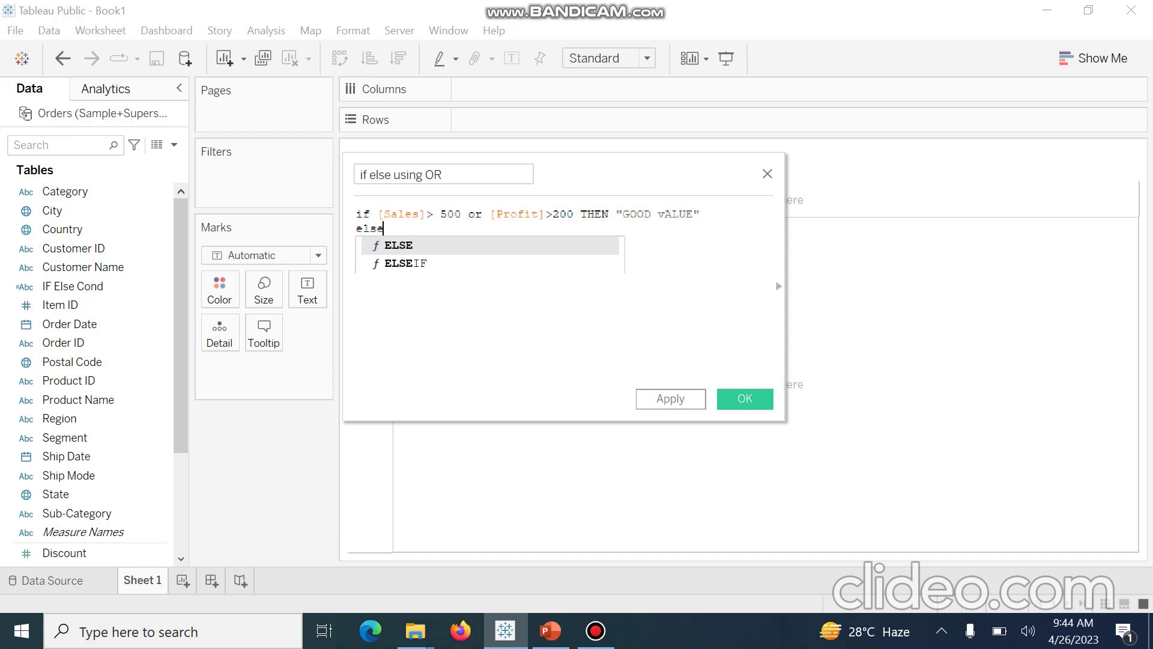
text( "POOR VALUE)
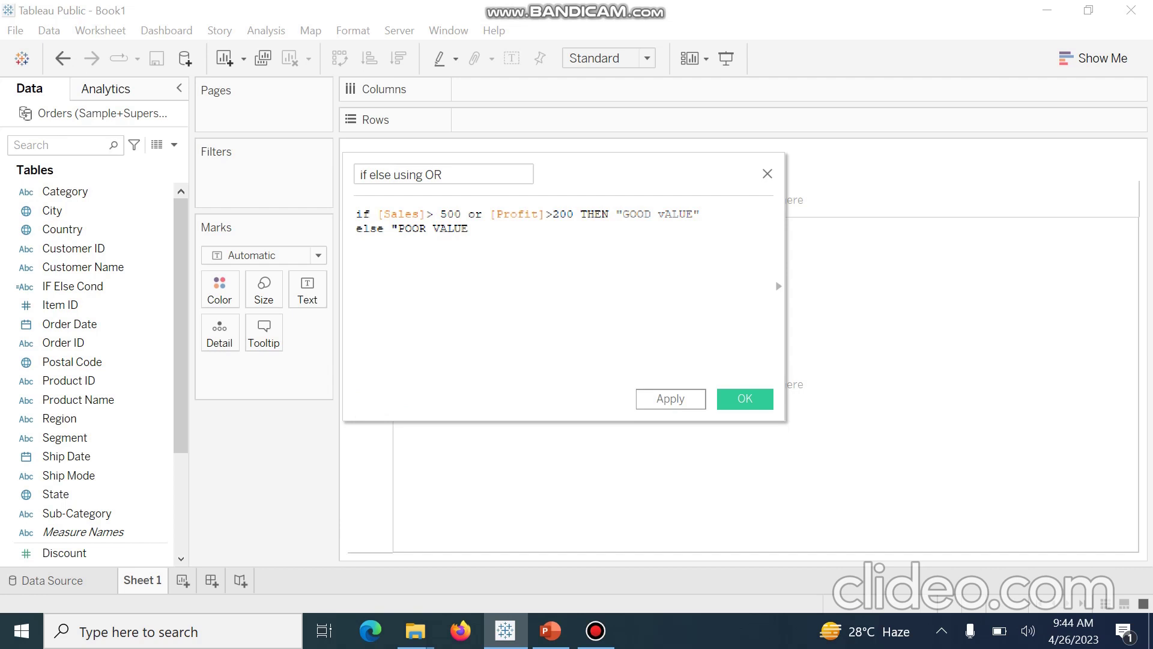
text(" END)
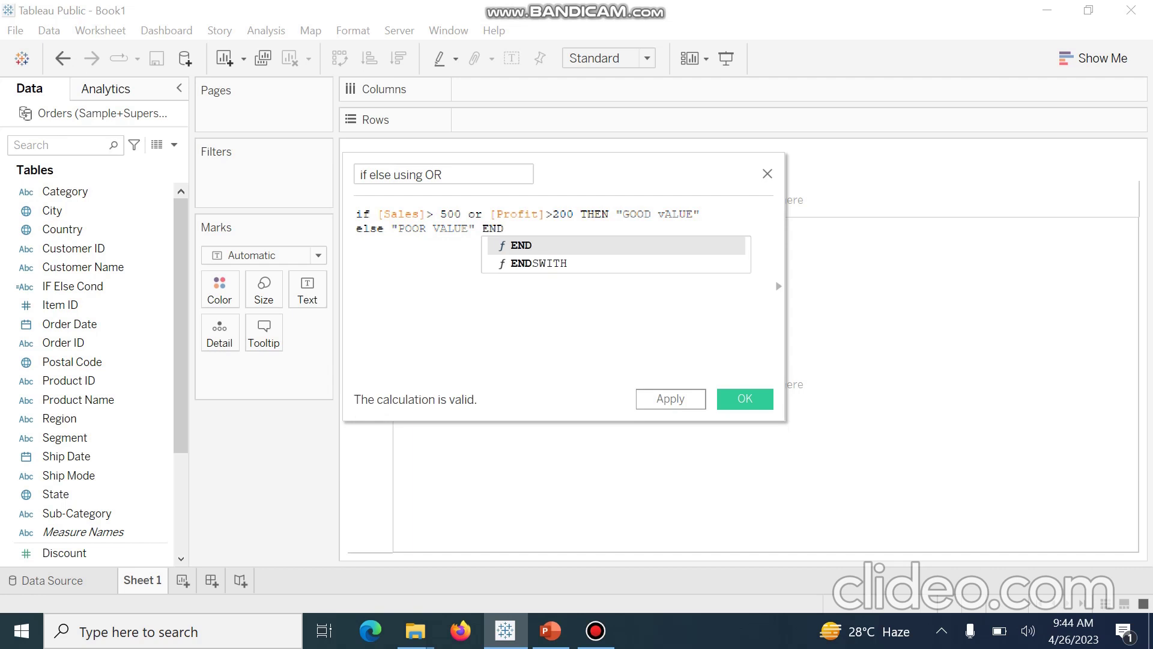
click(670, 399)
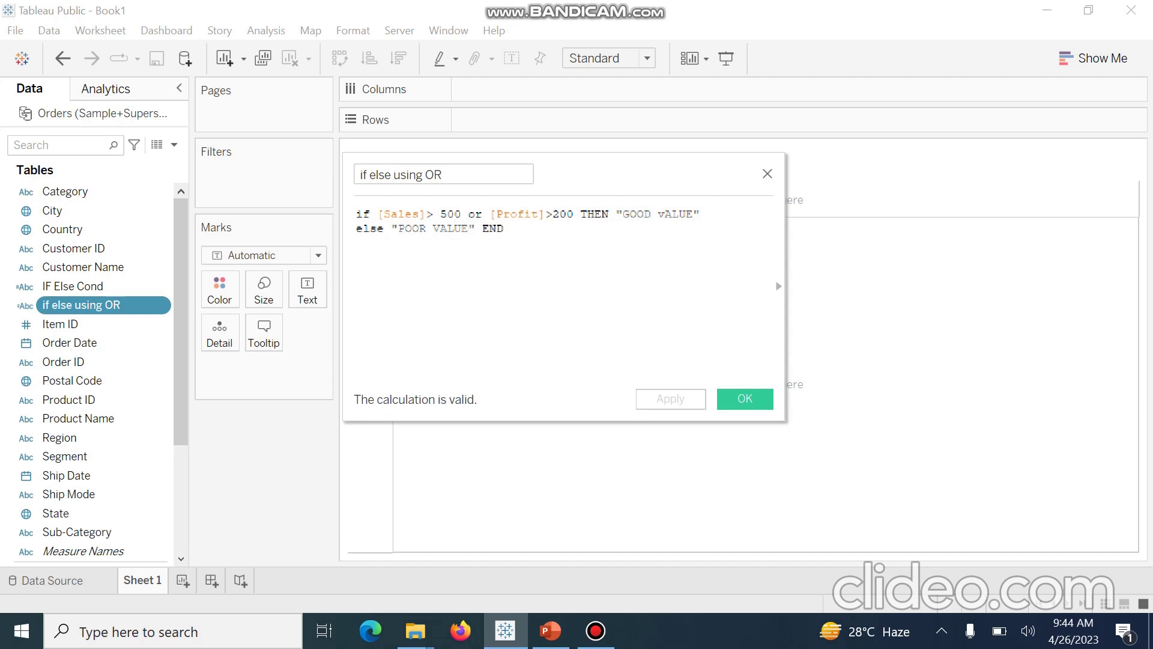
click(745, 399)
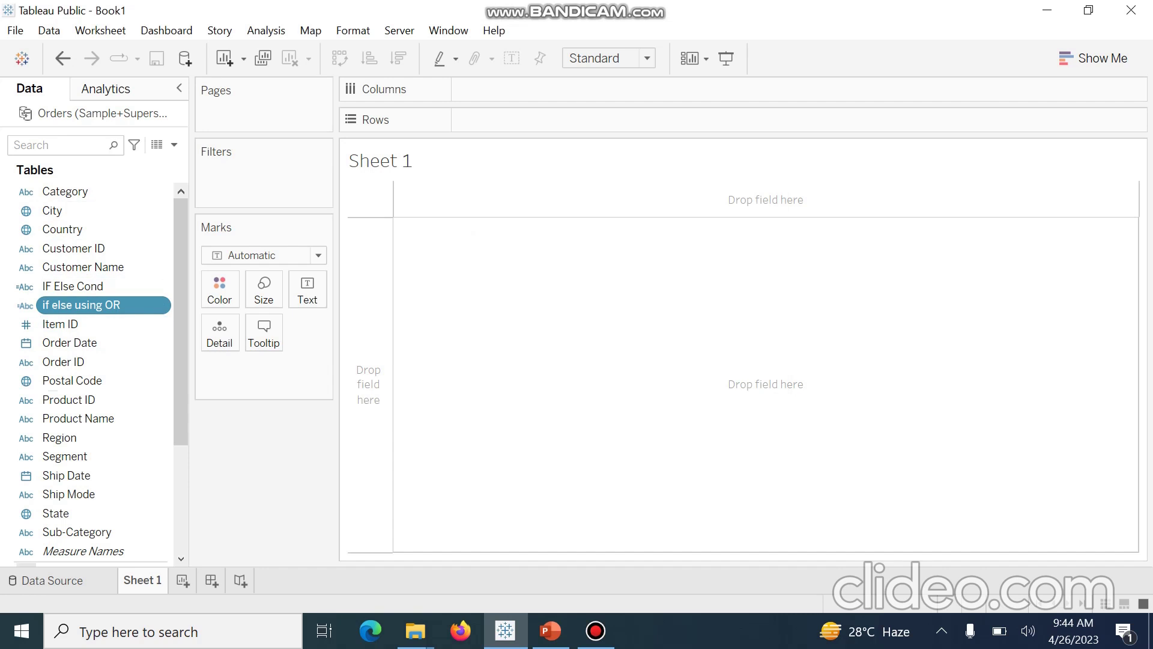
- Examine the if else using OR column at the end of the Orders table in the data source preview
click(13, 580)
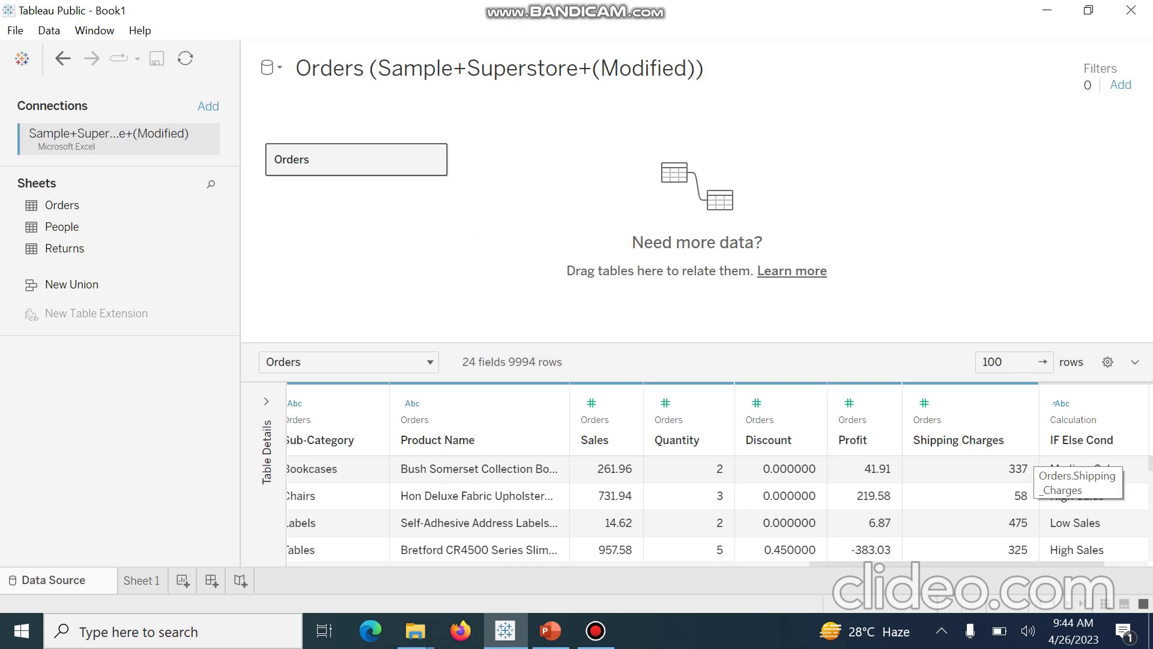
scroll(718, 480, right, 3)
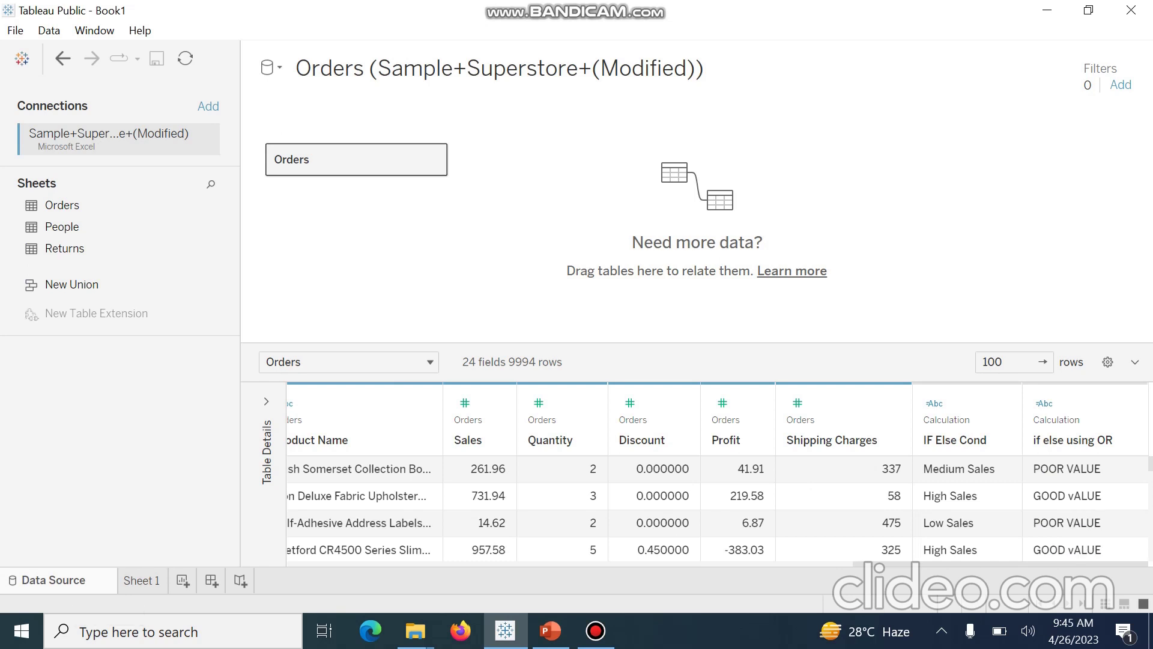
- Correct the first result text in the if else using OR formula to "GOOD VALUE", save it, and return to the data source preview
click(141, 580)
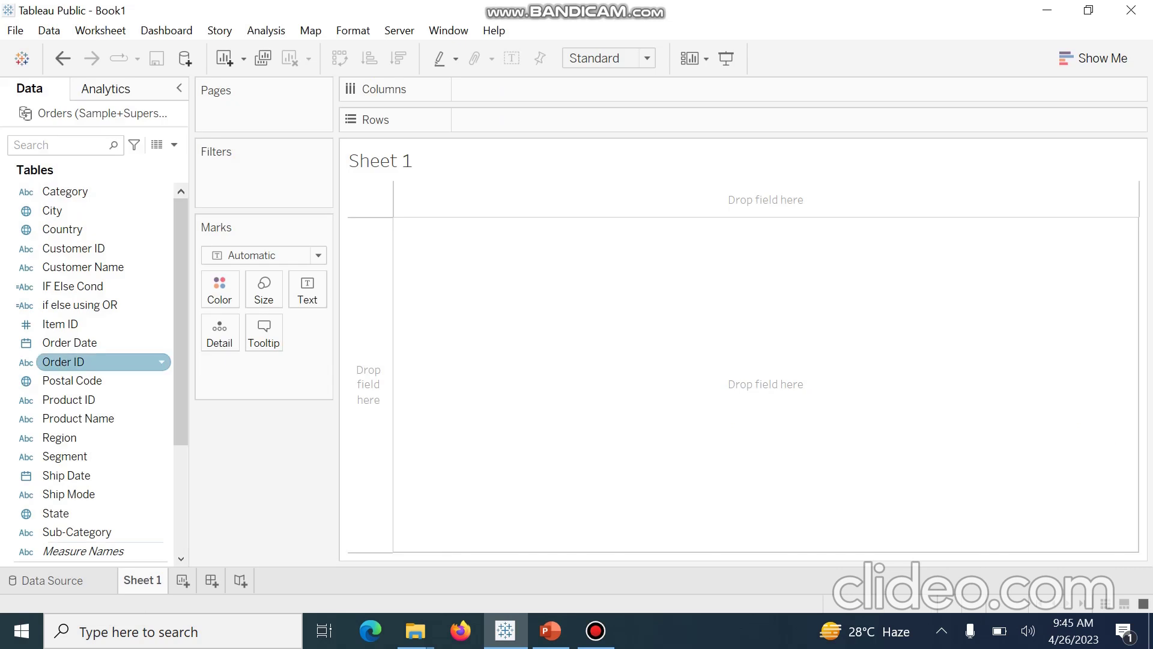
click(79, 304)
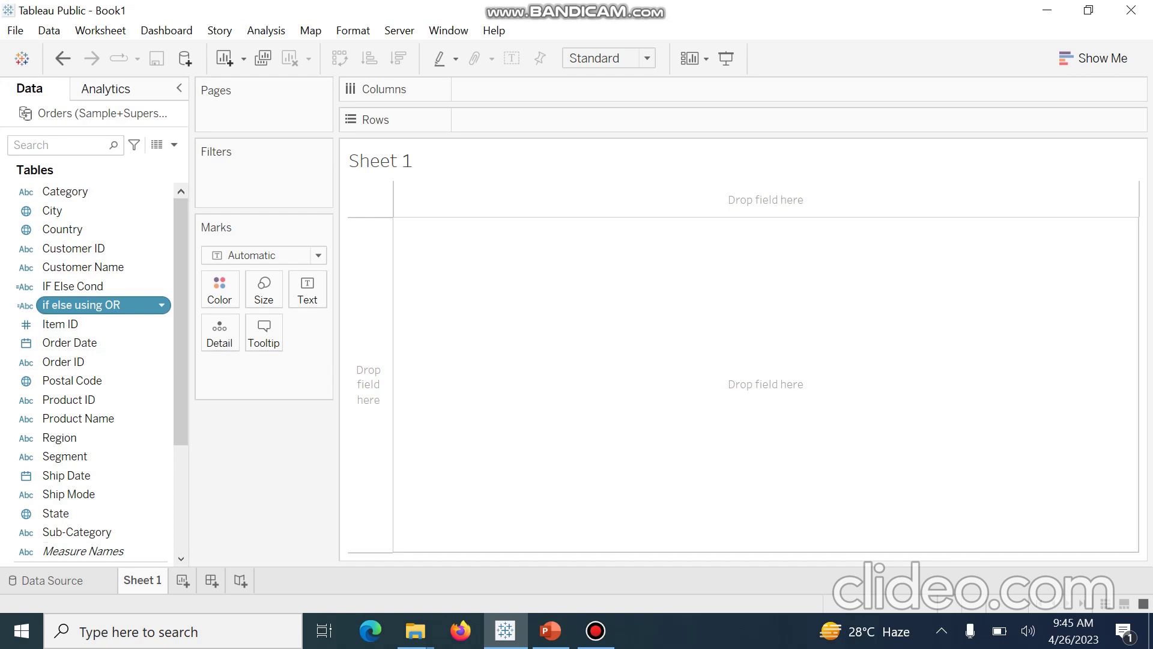
click(161, 304)
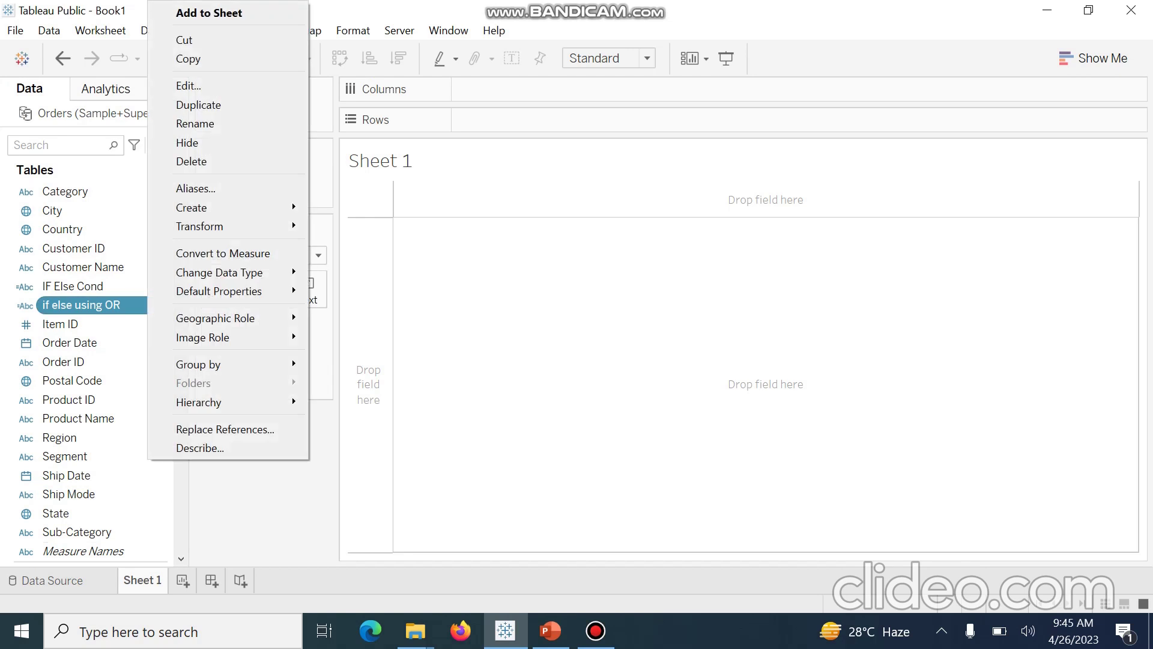
click(188, 85)
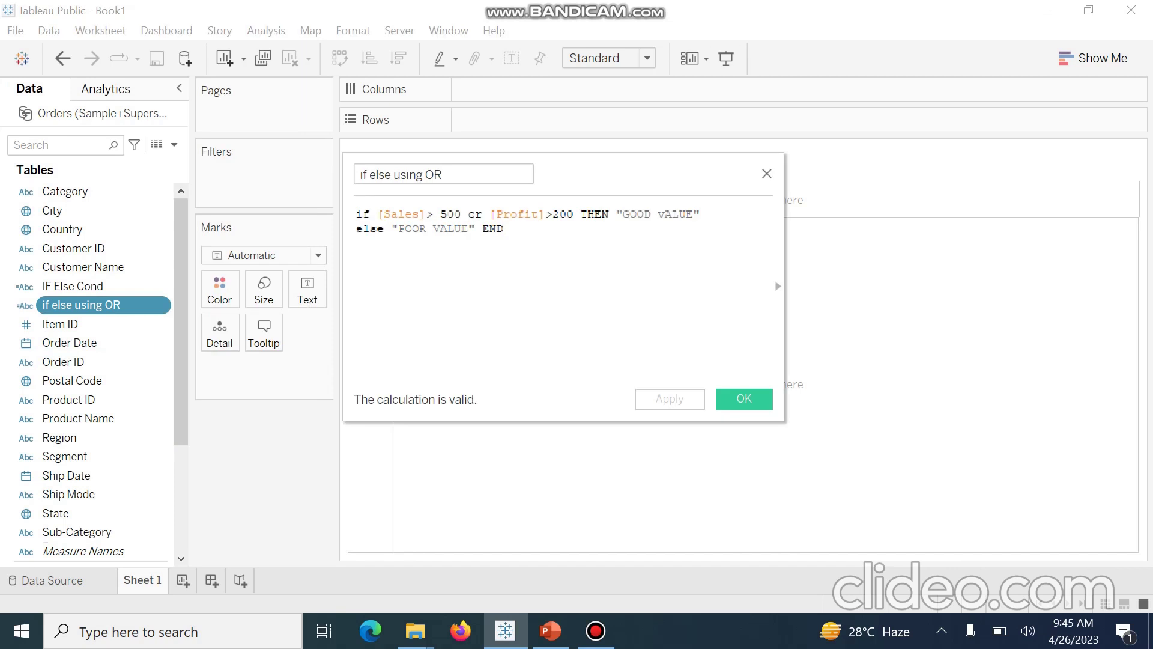
key(BackSpace)
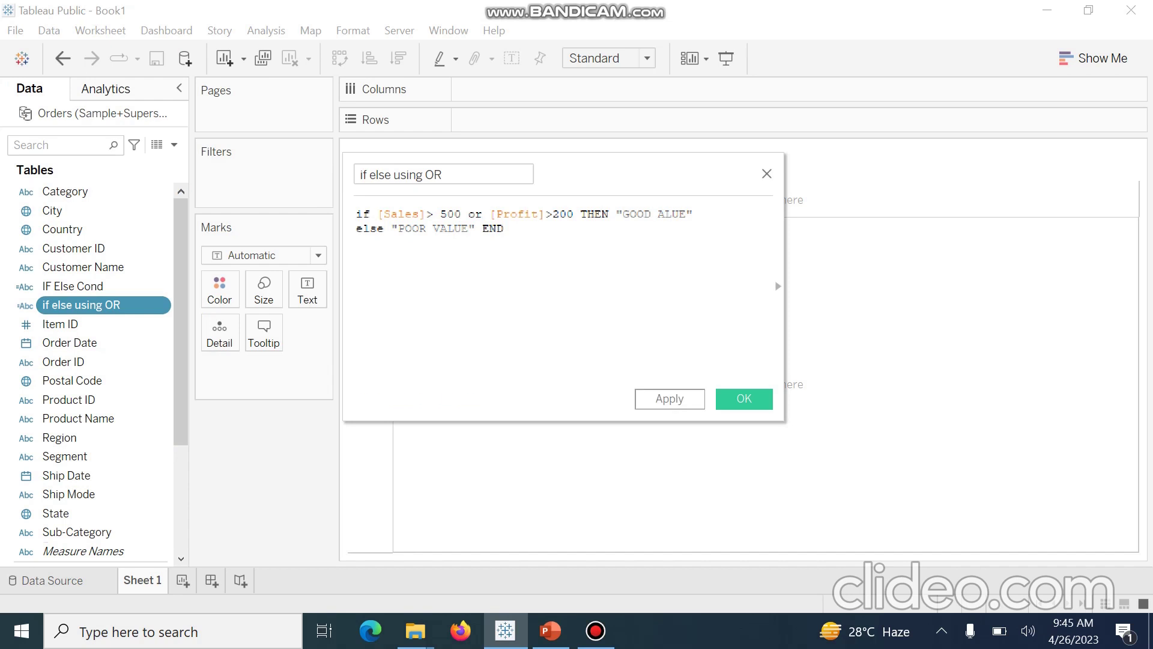
text(v)
key(BackSpace)
text(V)
click(670, 398)
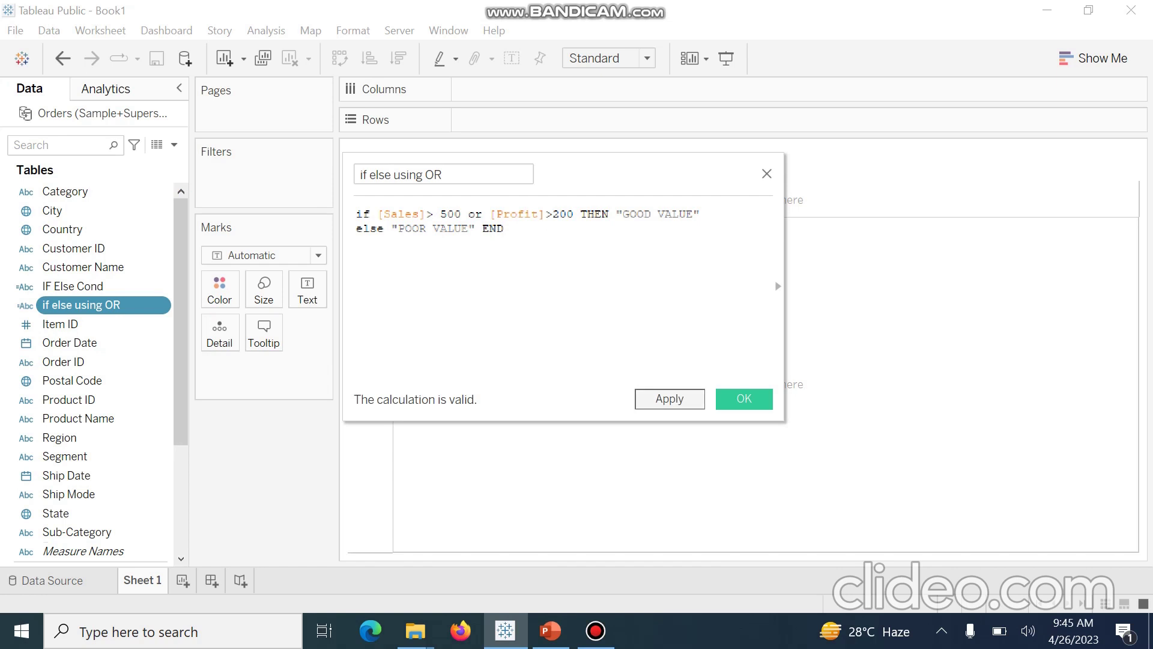
click(744, 399)
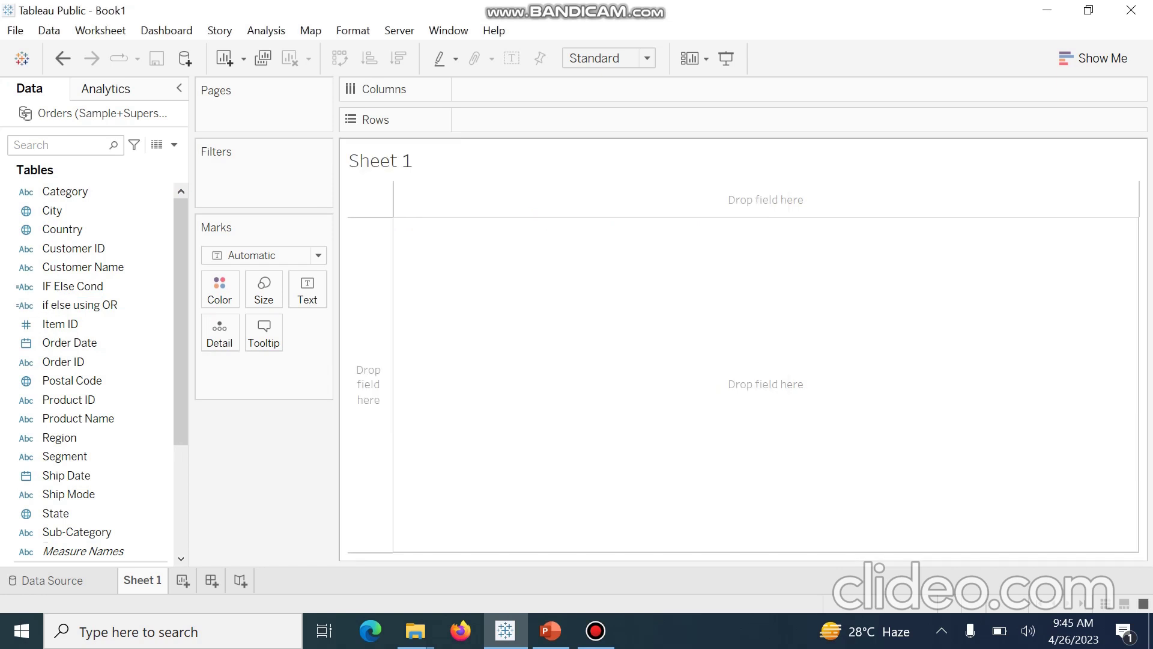
click(45, 580)
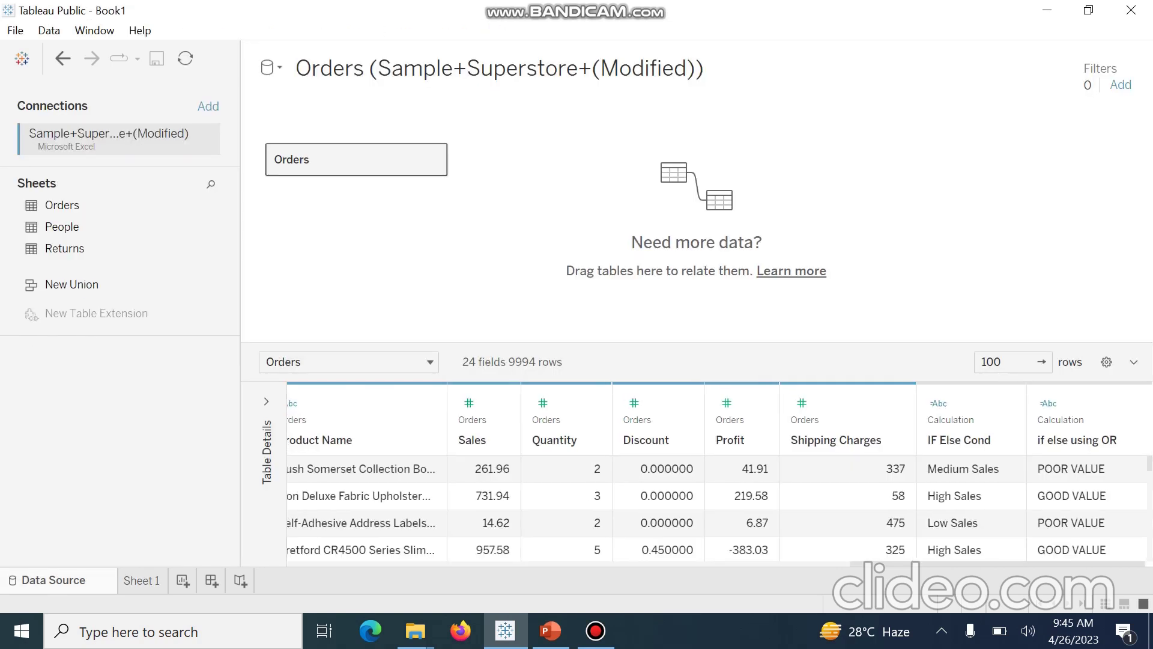